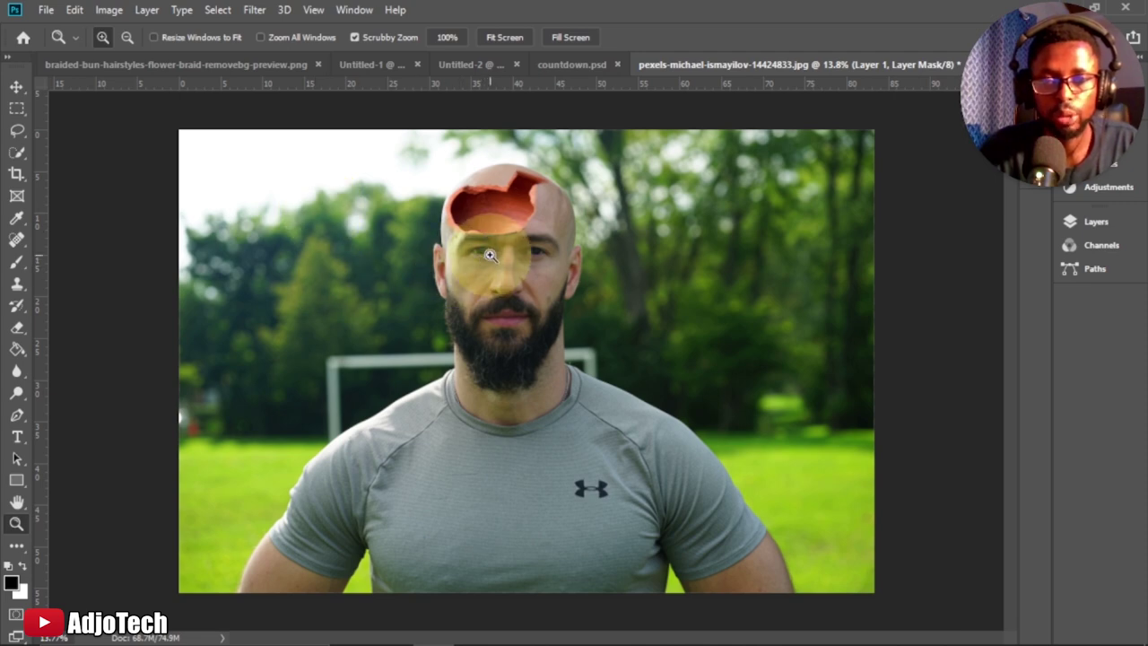
- Toggle Layer 1's visibility off and back on to compare the cracked pot with the bald head
left_click(16, 87)
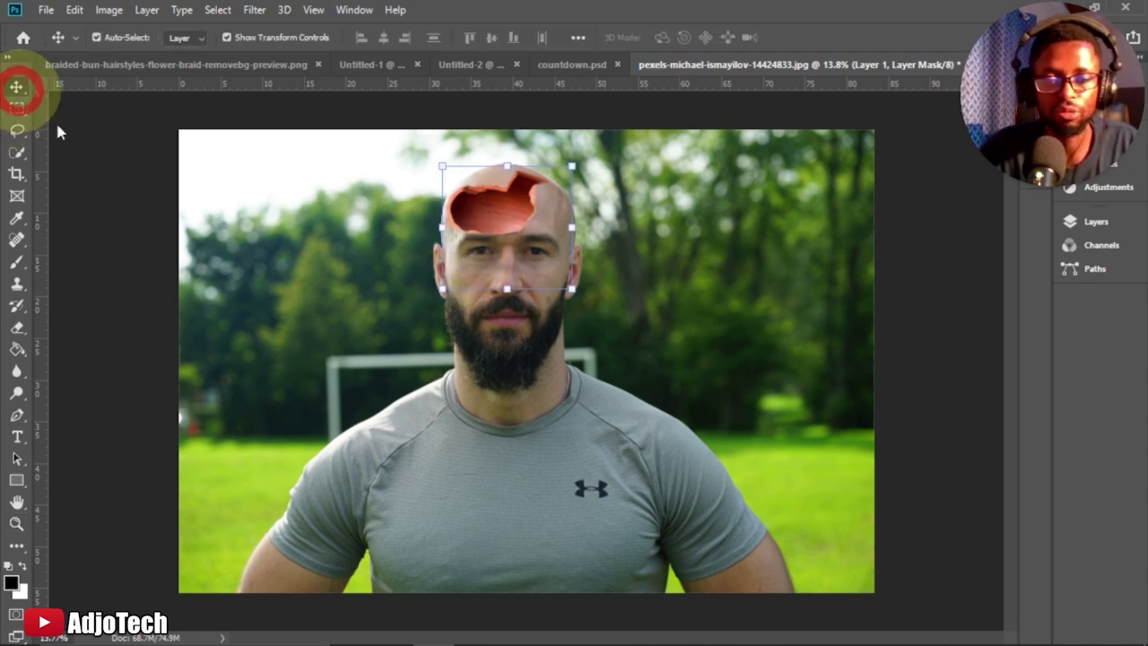
left_click(1117, 233)
left_click(868, 309)
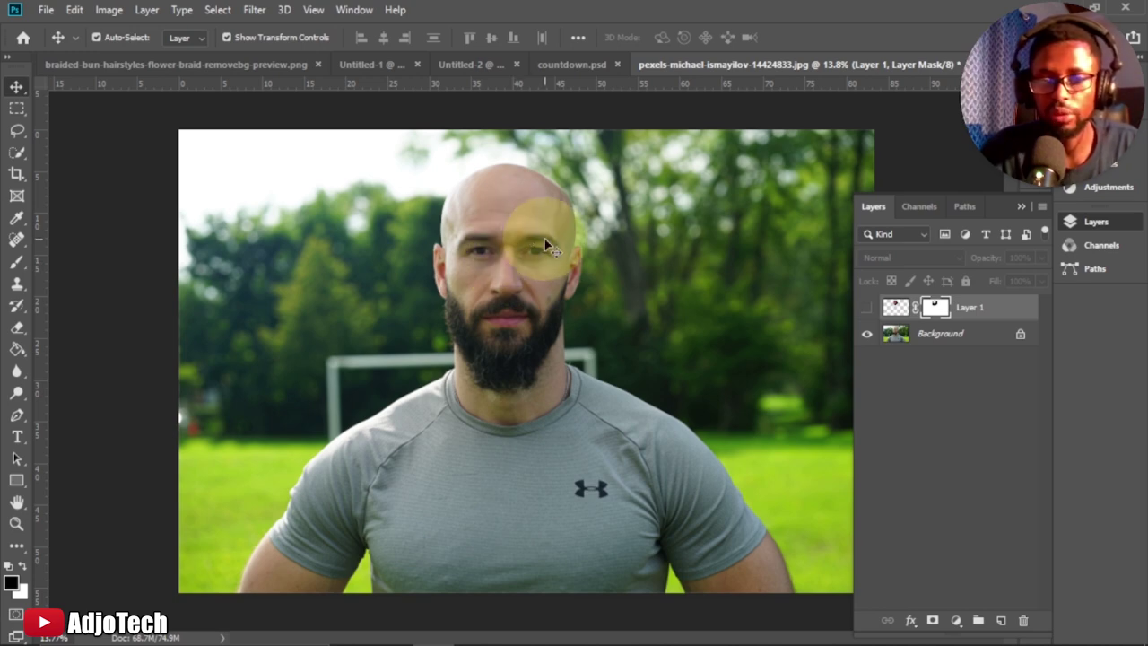
left_click(866, 310)
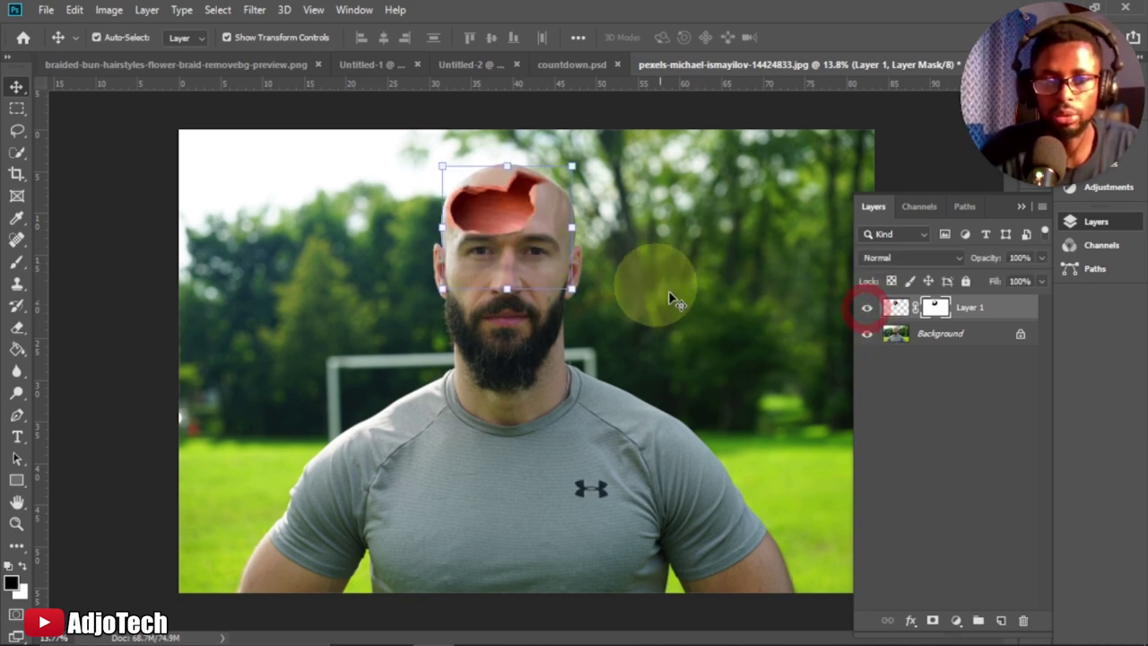
left_click(734, 323)
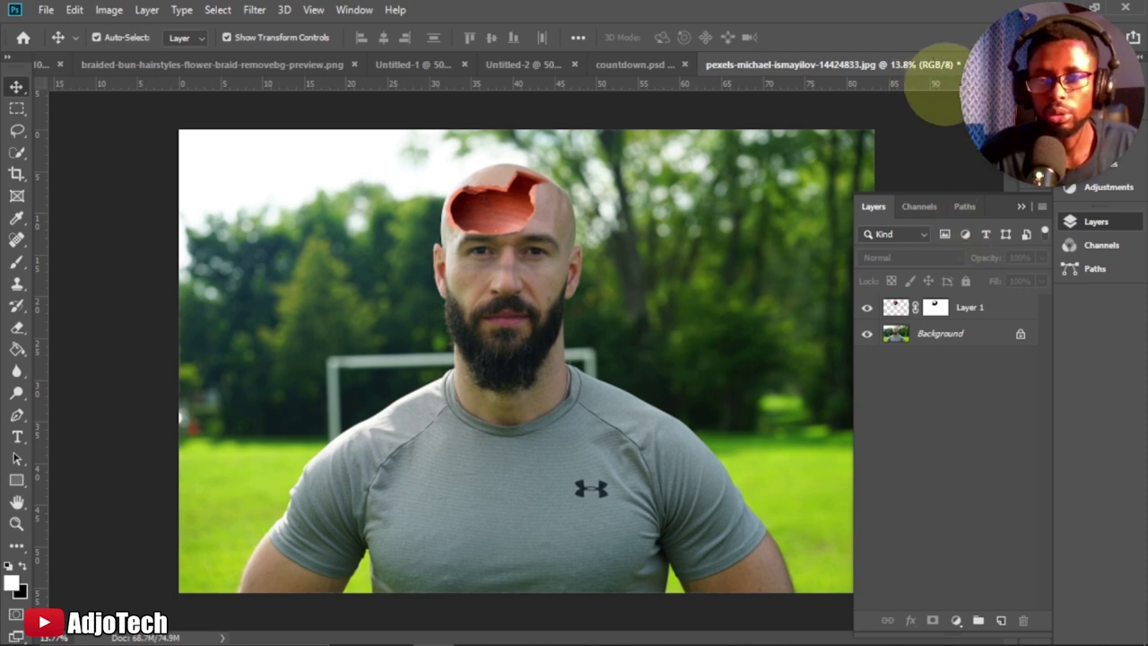
- Close the finished composite without saving and switch between the remaining documents
left_click(964, 63)
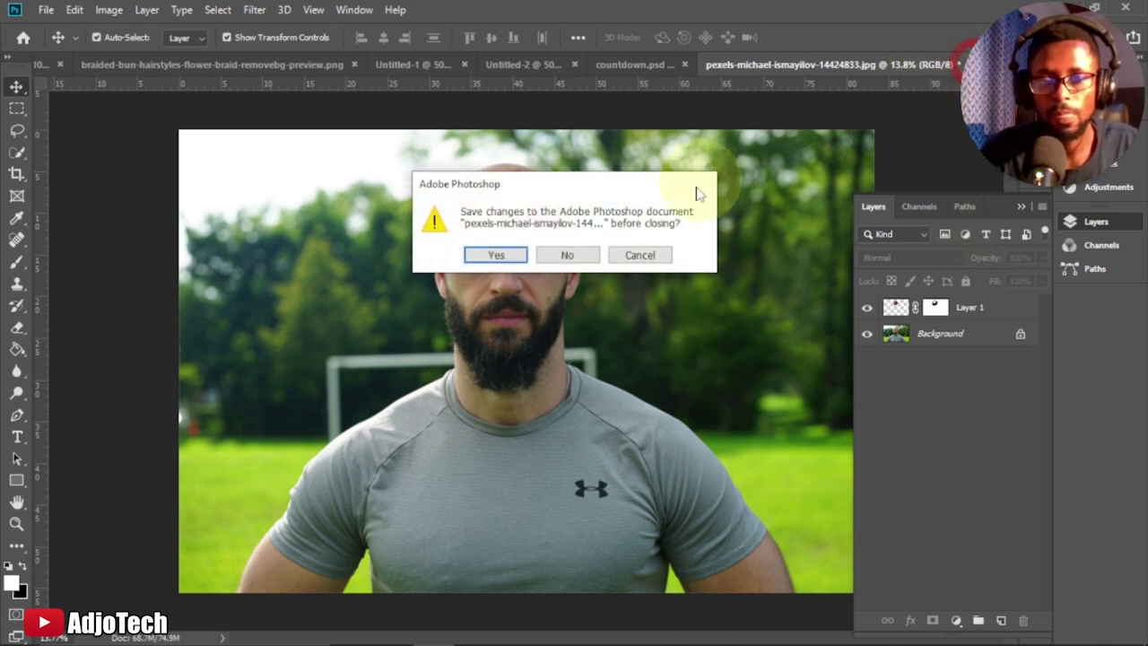
left_click(565, 259)
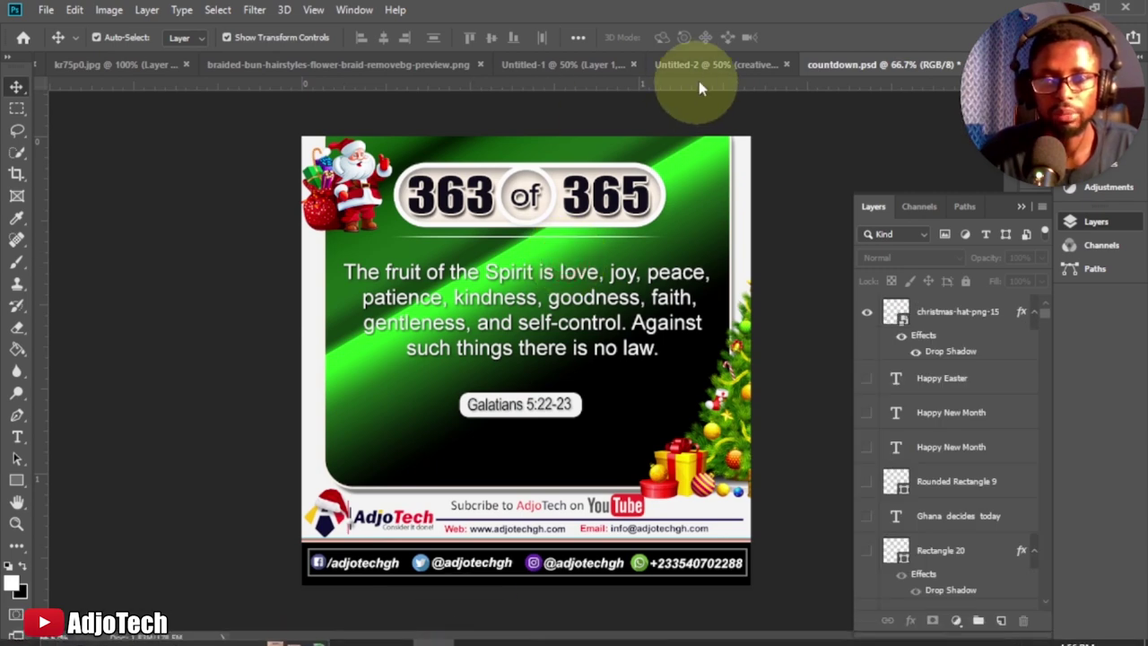
left_click(709, 68)
left_click(927, 63)
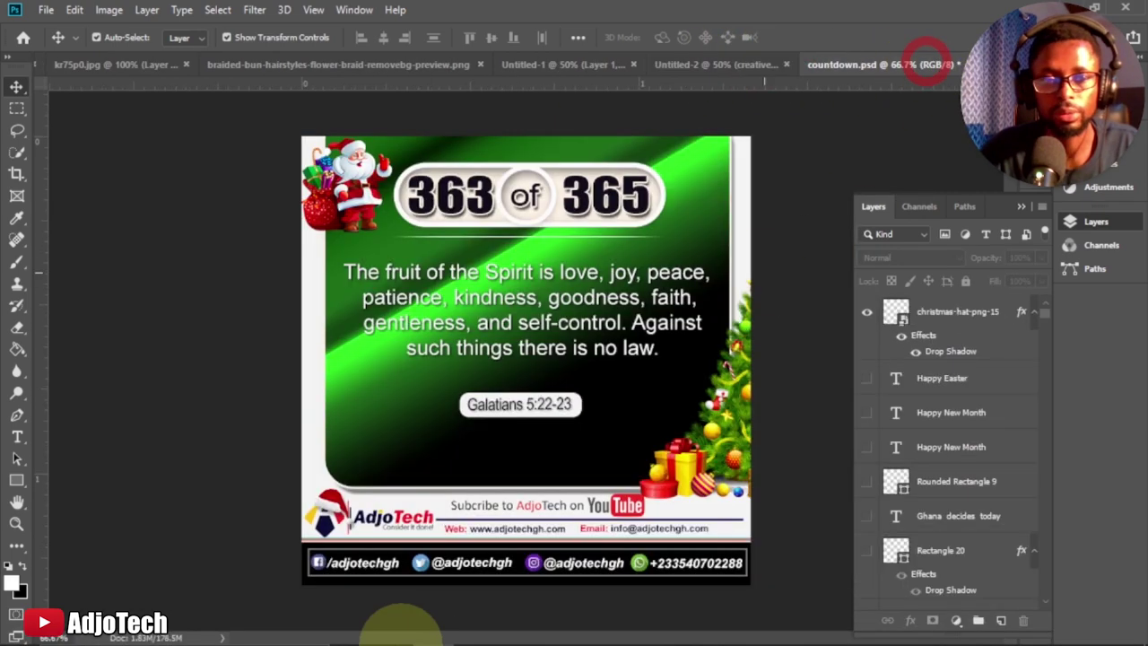
- Open pexels-michael-ismayilov-14424833.jpg in Photoshop by dragging it from the Downloads folder
mouse_move(433, 628)
mouse_move(392, 631)
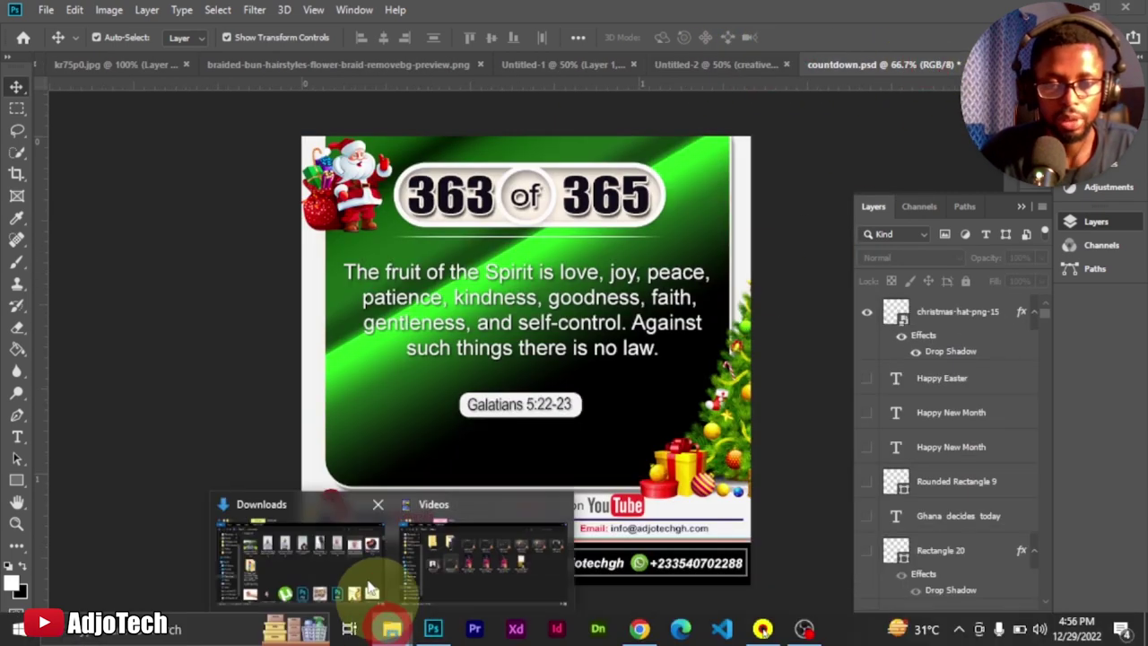
left_click(325, 556)
left_click_drag(345, 275, 632, 226)
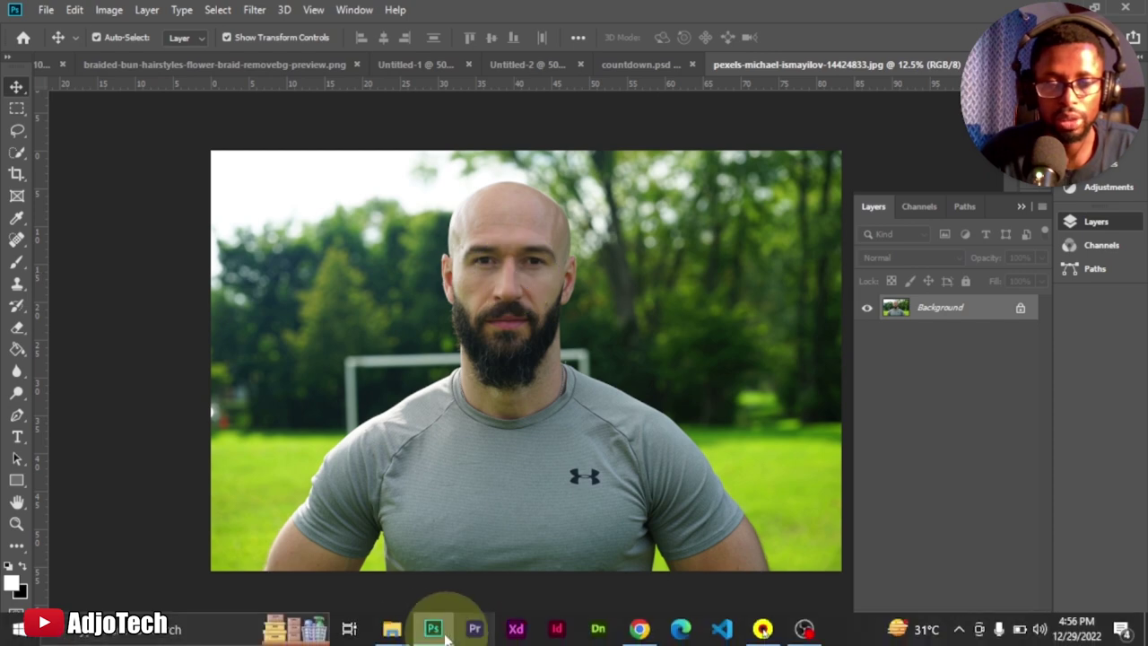
left_click(393, 629)
left_click(344, 567)
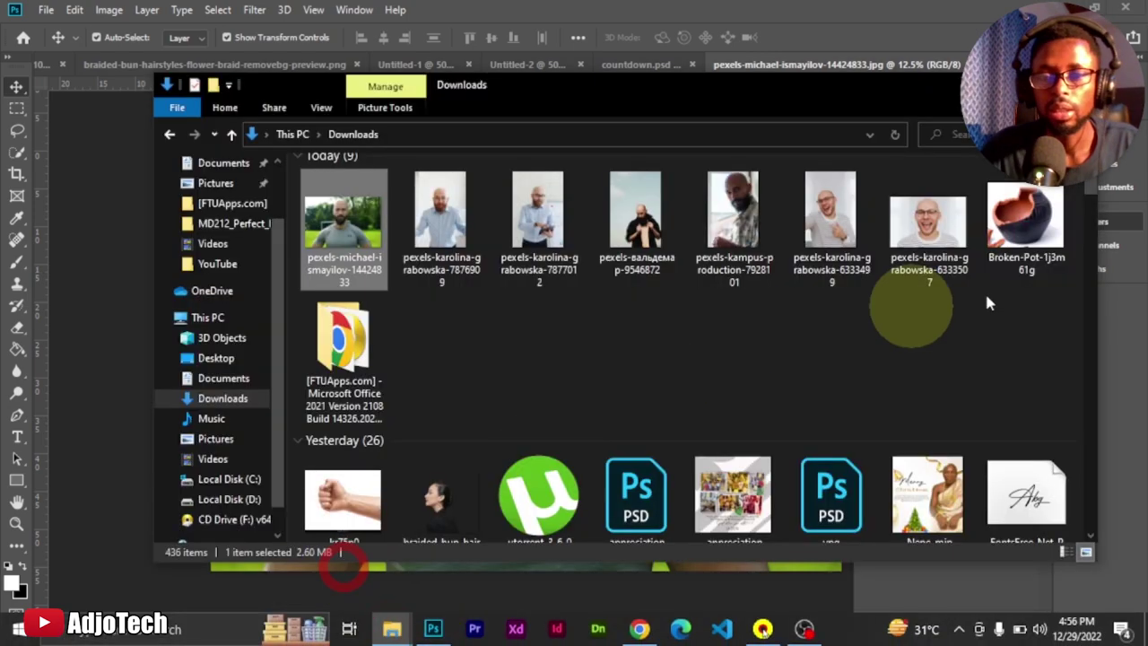
left_click(991, 21)
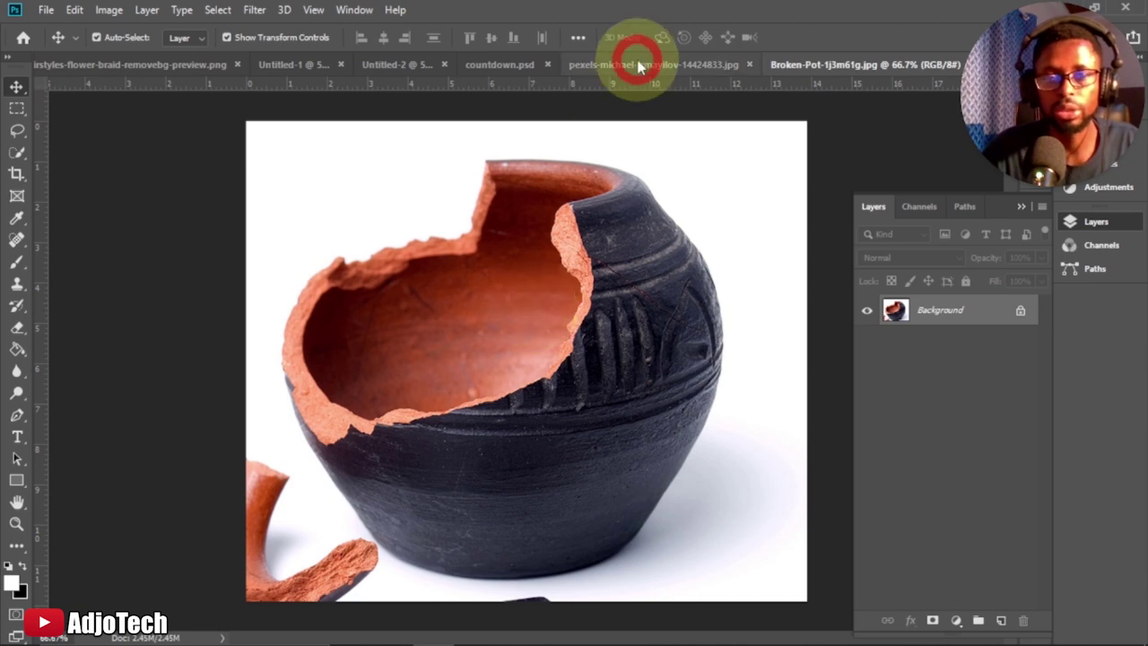
- Zoom in on the bald-man photo so the whole bald head fills the view
left_click(641, 65)
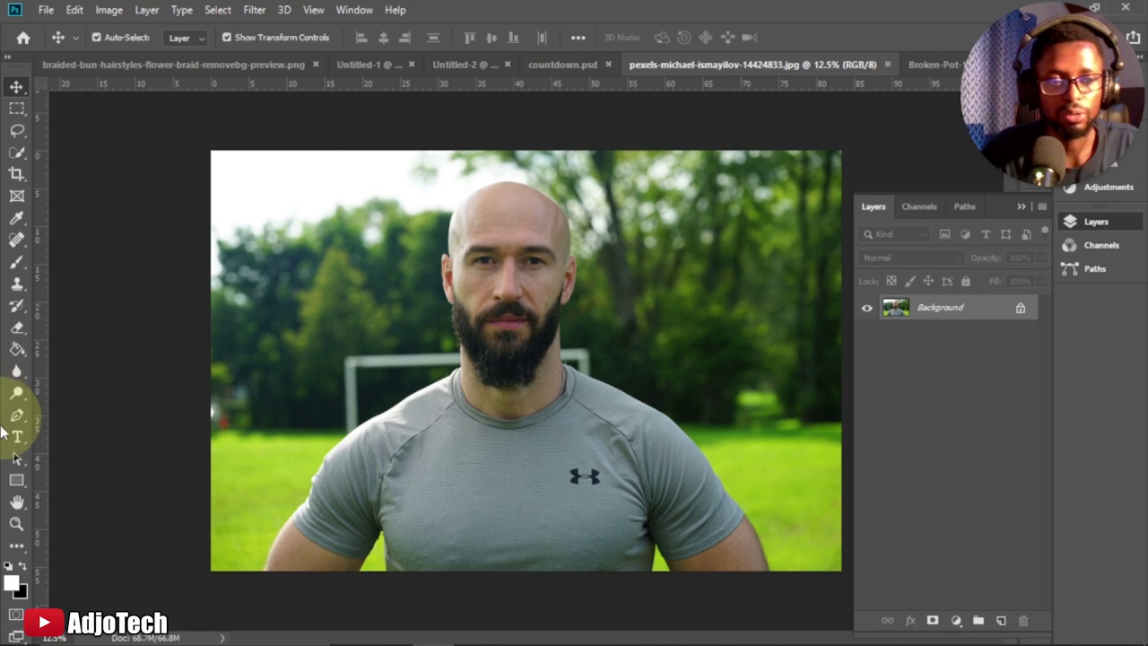
left_click(16, 523)
left_click(533, 313)
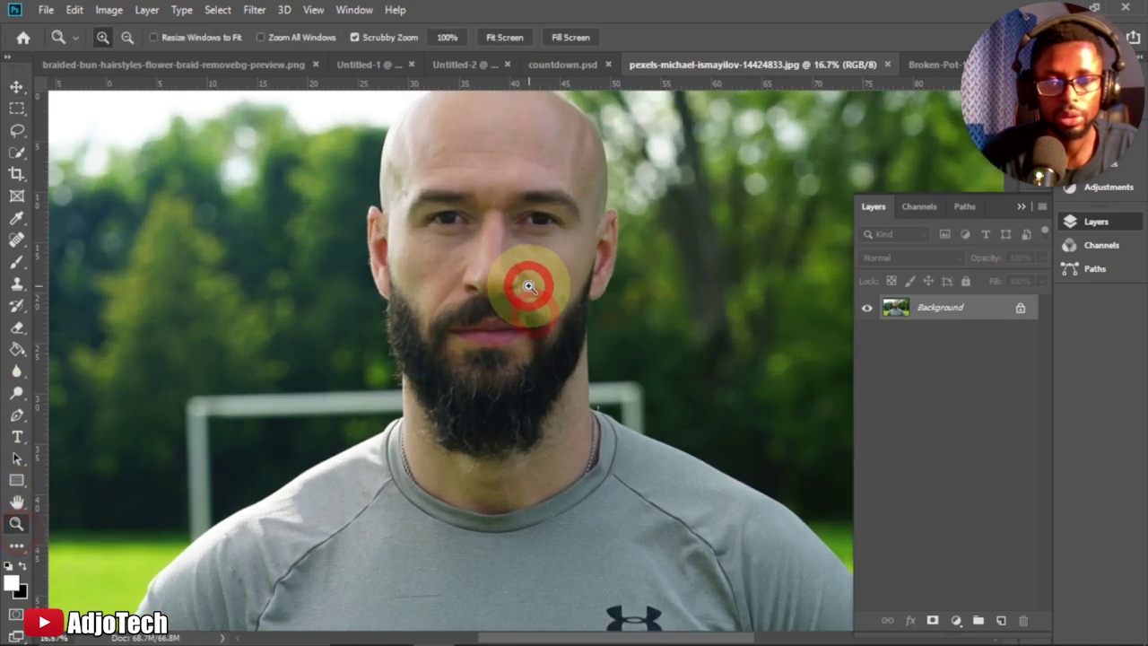
left_click(529, 287)
left_click_drag(533, 297, 531, 379)
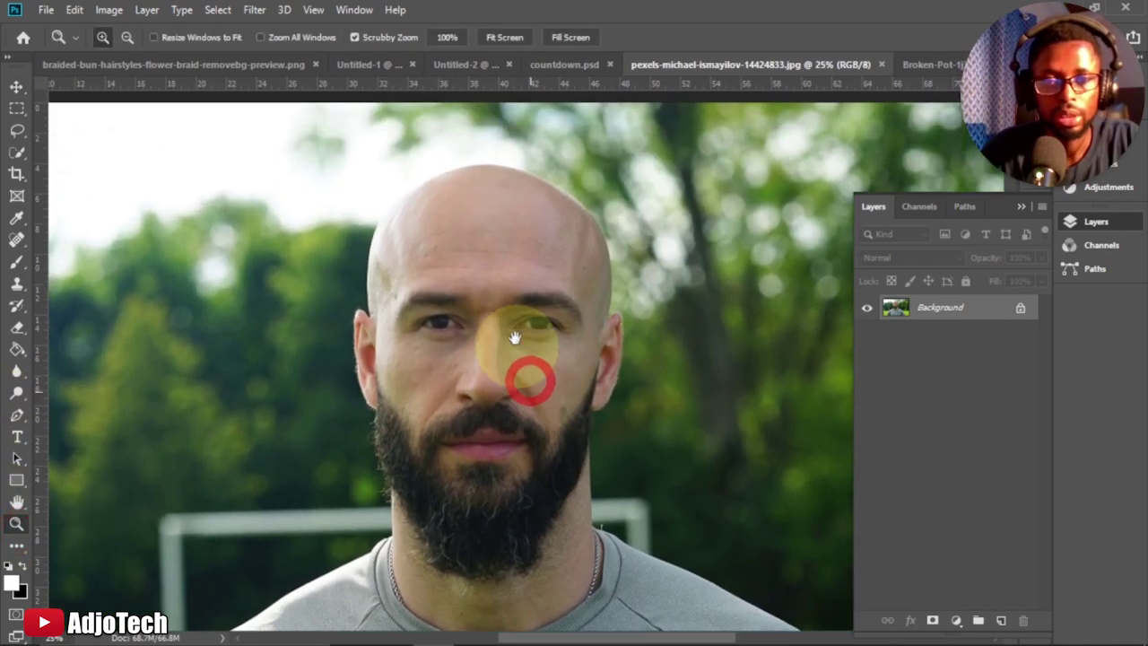
left_click(504, 290)
left_click_drag(505, 289, 488, 343)
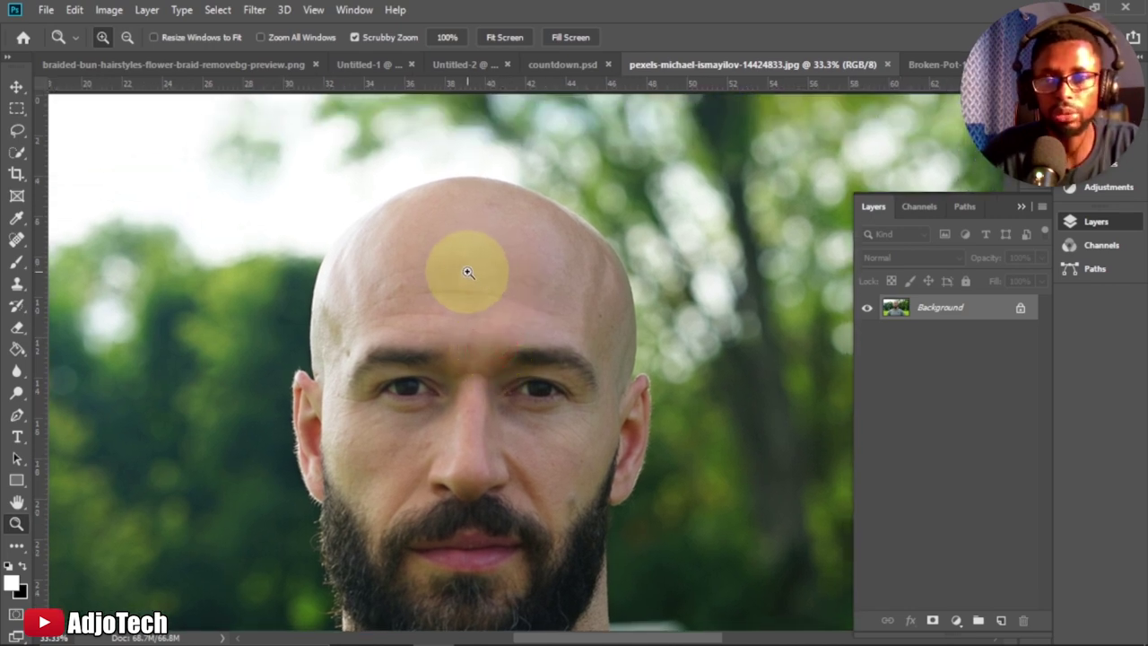
- Bring up the Broken-Pot-1j3m61g.jpg document
left_click(938, 64)
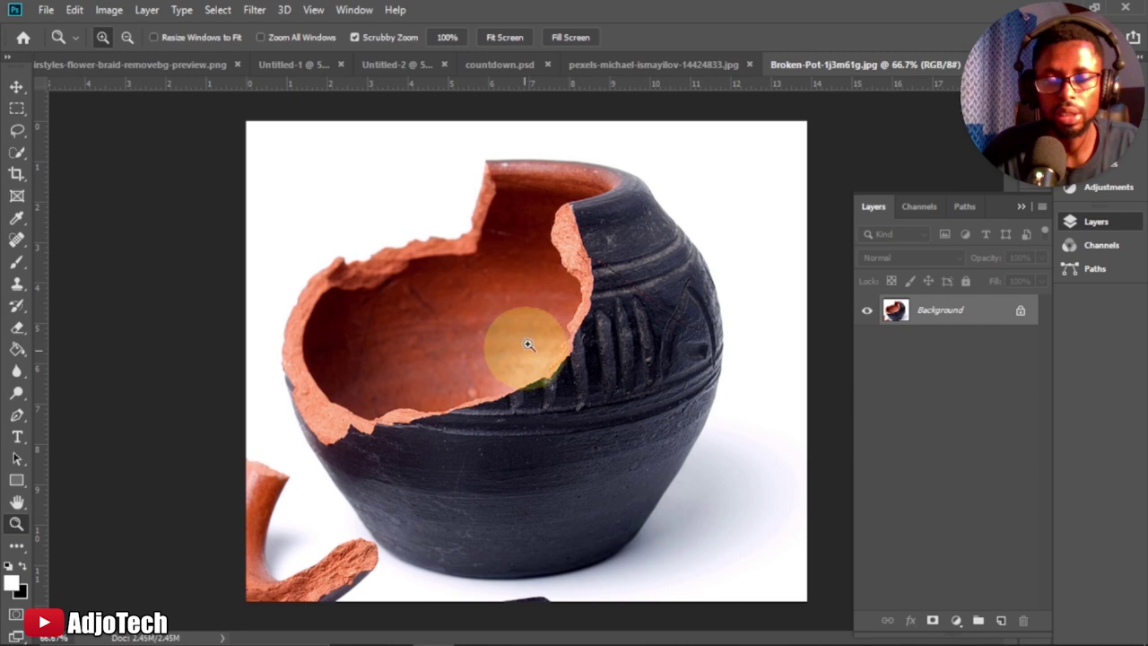
left_click(681, 62)
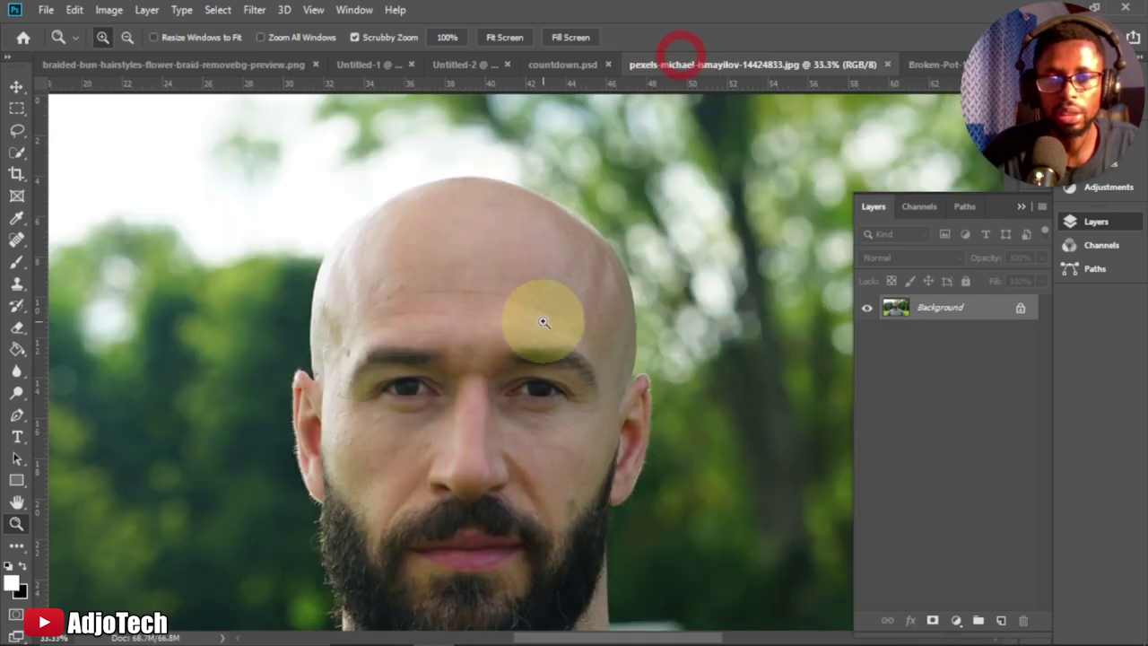
left_click(947, 64)
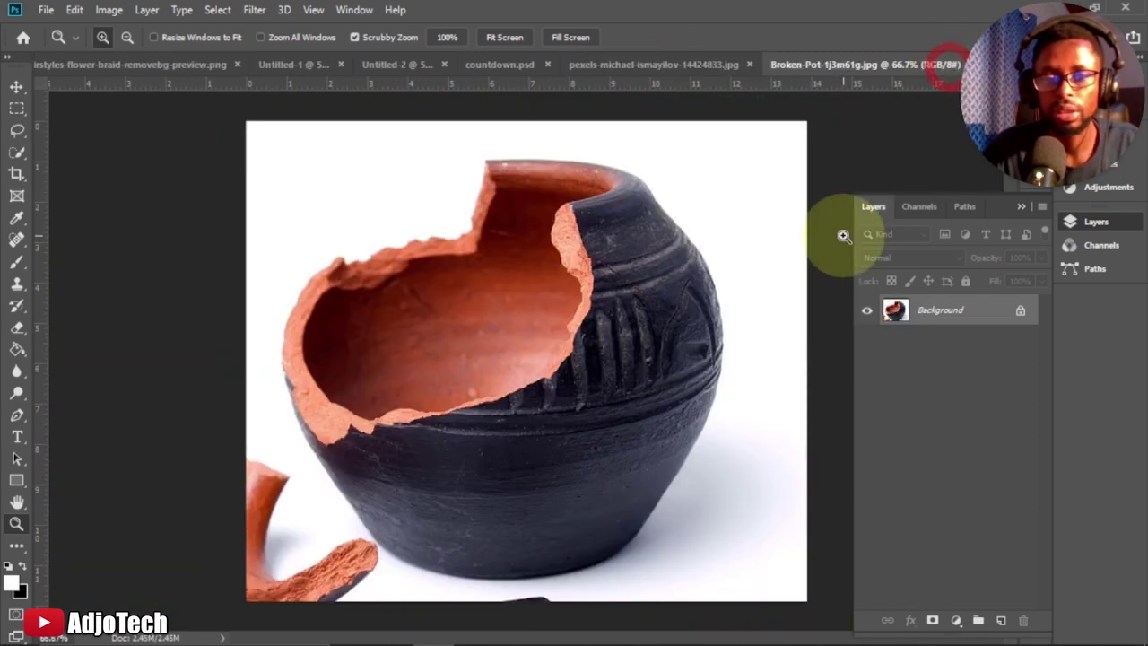
- Select the broken pot, jagged rim included, with the Quick Selection Tool
left_click(20, 153)
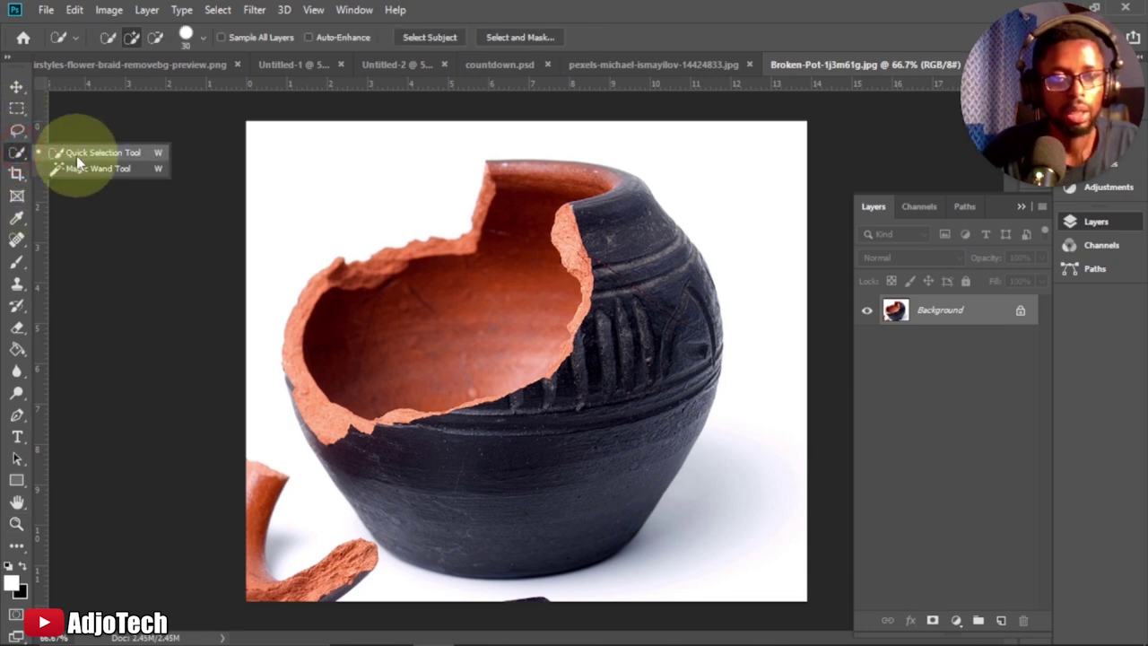
left_click(105, 157)
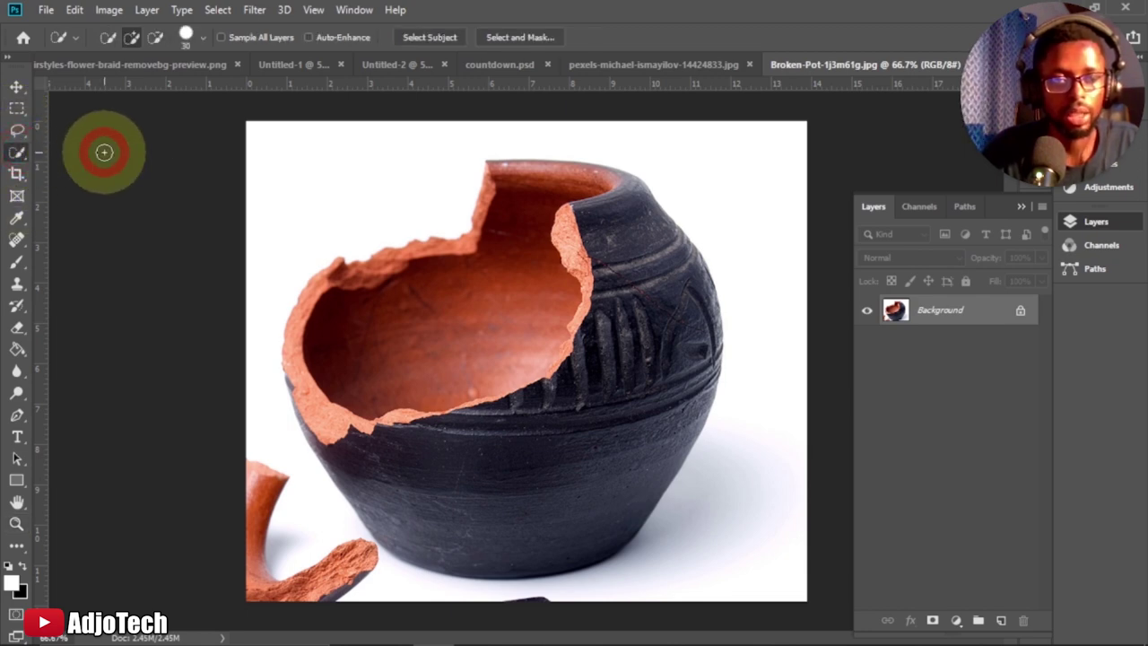
left_click(13, 154)
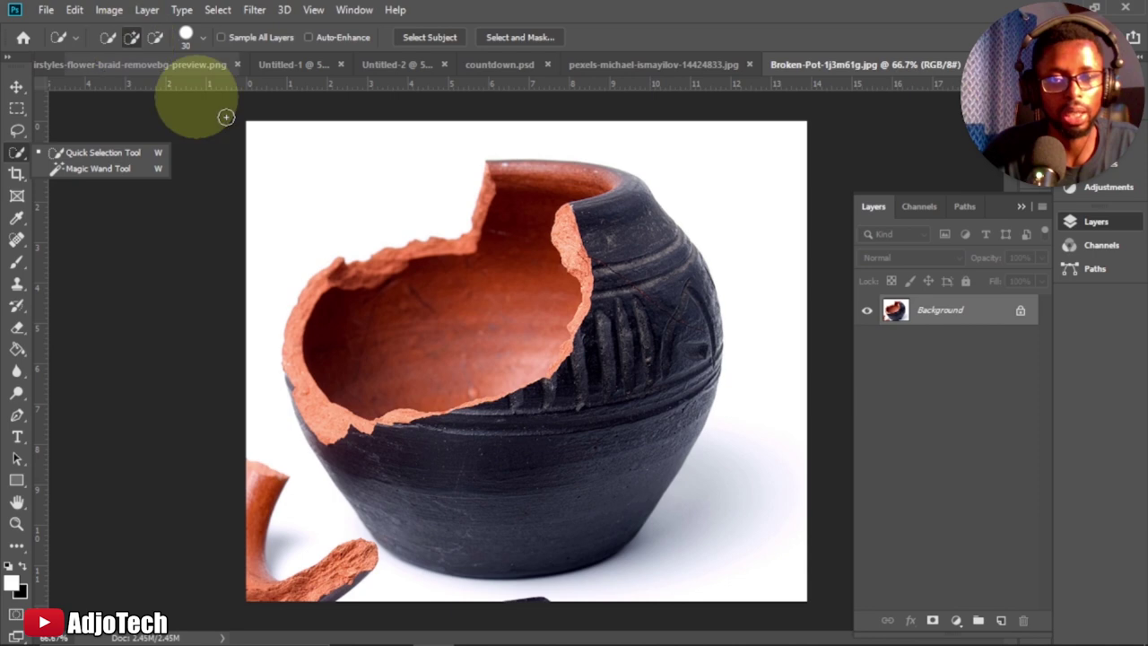
left_click(550, 311)
mouse_move(548, 299)
left_mouse_down()
mouse_move(533, 207)
mouse_move(520, 193)
mouse_move(584, 203)
mouse_move(631, 235)
mouse_move(658, 343)
mouse_move(610, 428)
mouse_move(601, 502)
mouse_move(548, 513)
mouse_move(523, 511)
mouse_move(352, 403)
mouse_move(312, 366)
mouse_move(308, 339)
left_mouse_up()
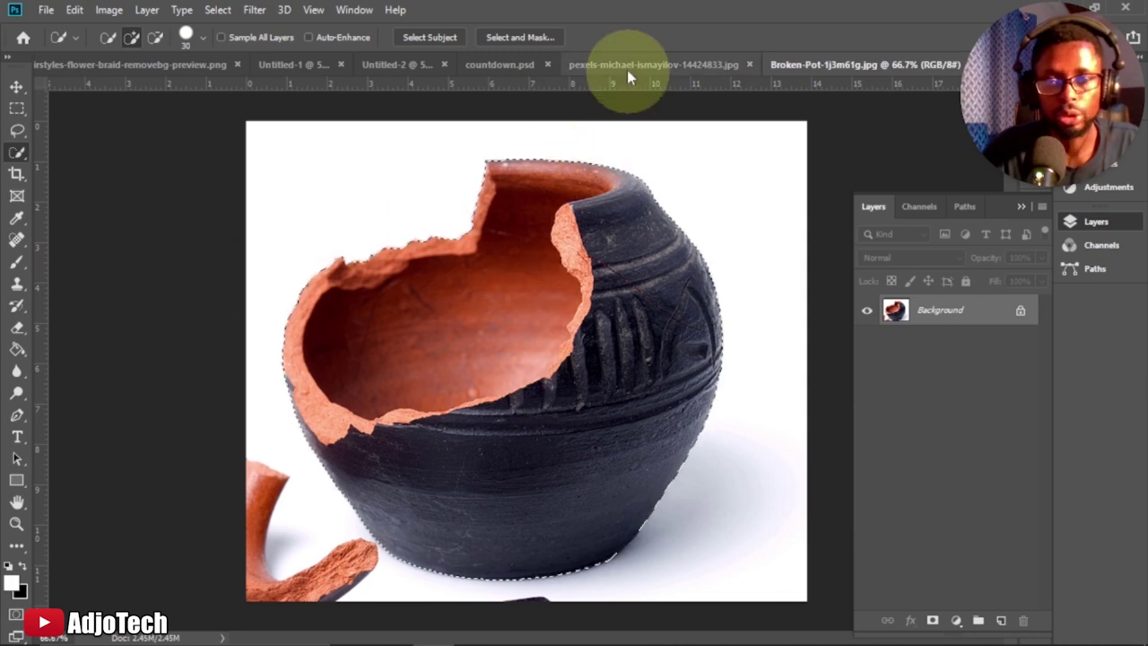
left_click(16, 88)
- Drag the pot into the bald-man photo, enlarge it over the head, and set opacity to 45%
left_click_drag(559, 464, 441, 325)
left_click_drag(553, 392, 634, 467)
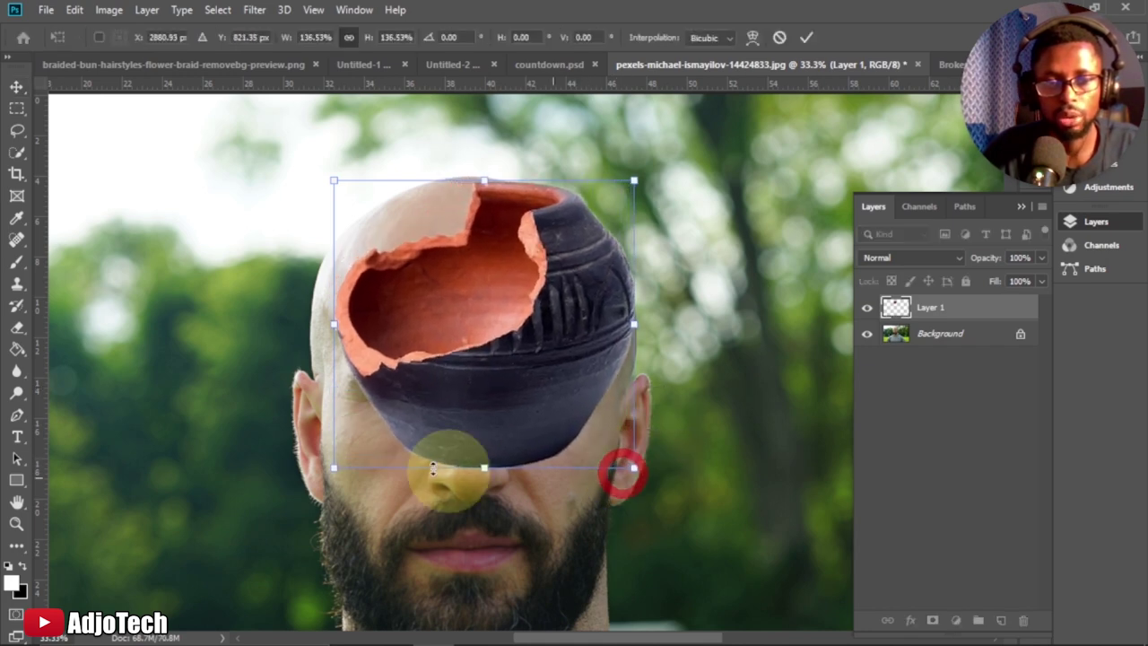
left_click_drag(331, 469, 302, 480)
mouse_move(505, 374)
left_mouse_down()
mouse_move(477, 385)
mouse_move(500, 381)
left_mouse_up()
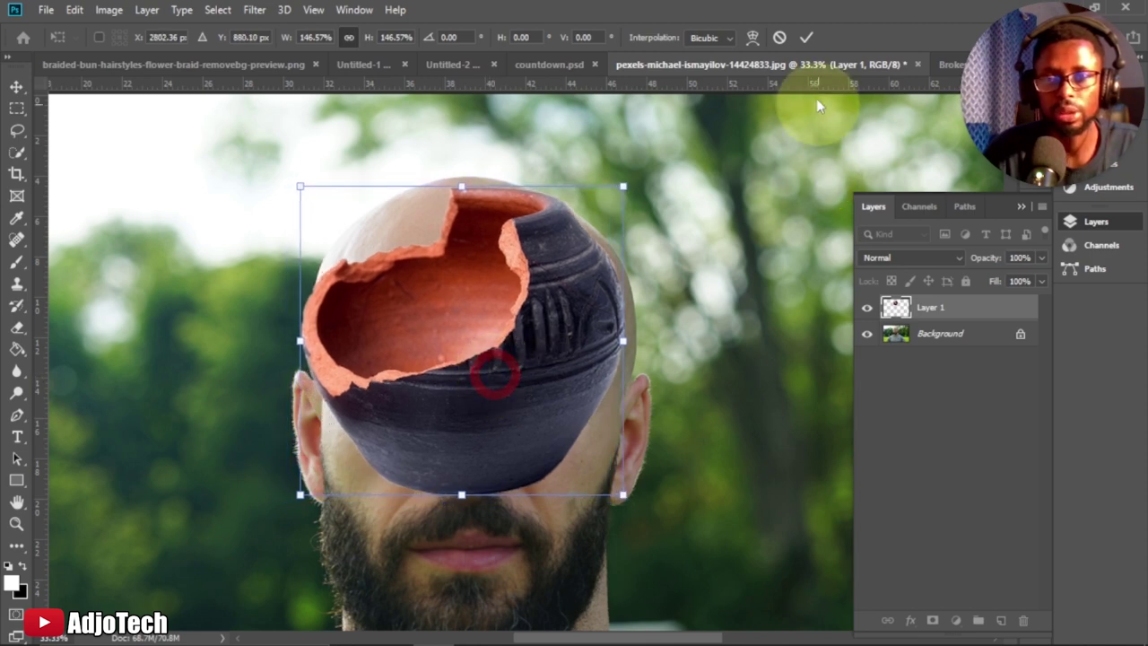
left_click(951, 348)
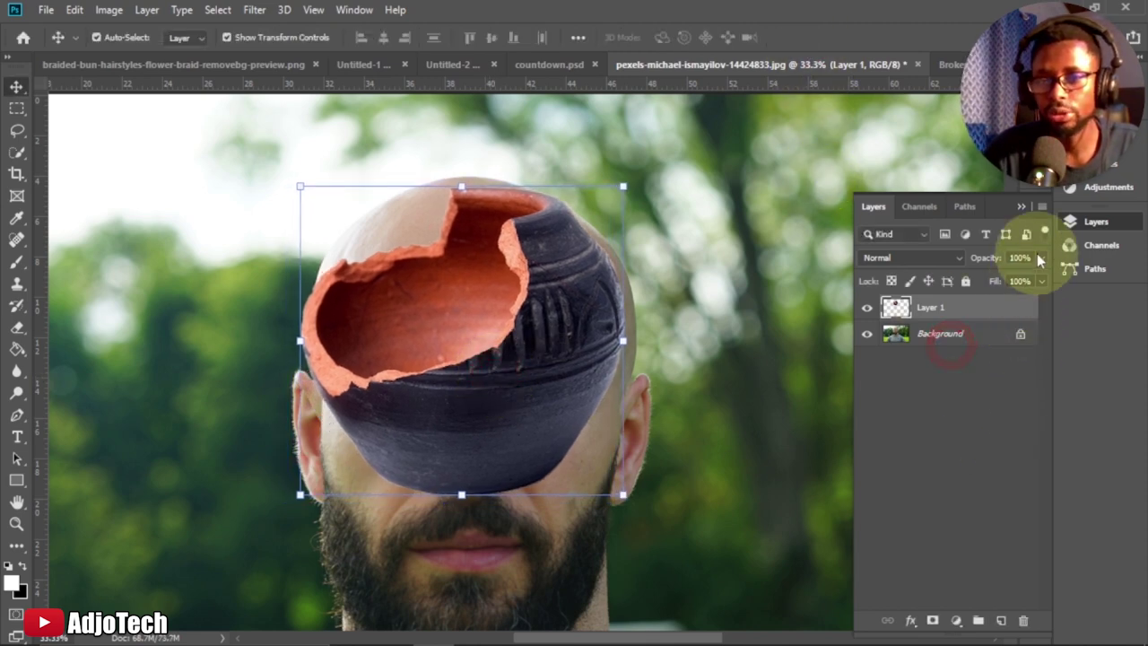
left_click_drag(1041, 282, 1003, 284)
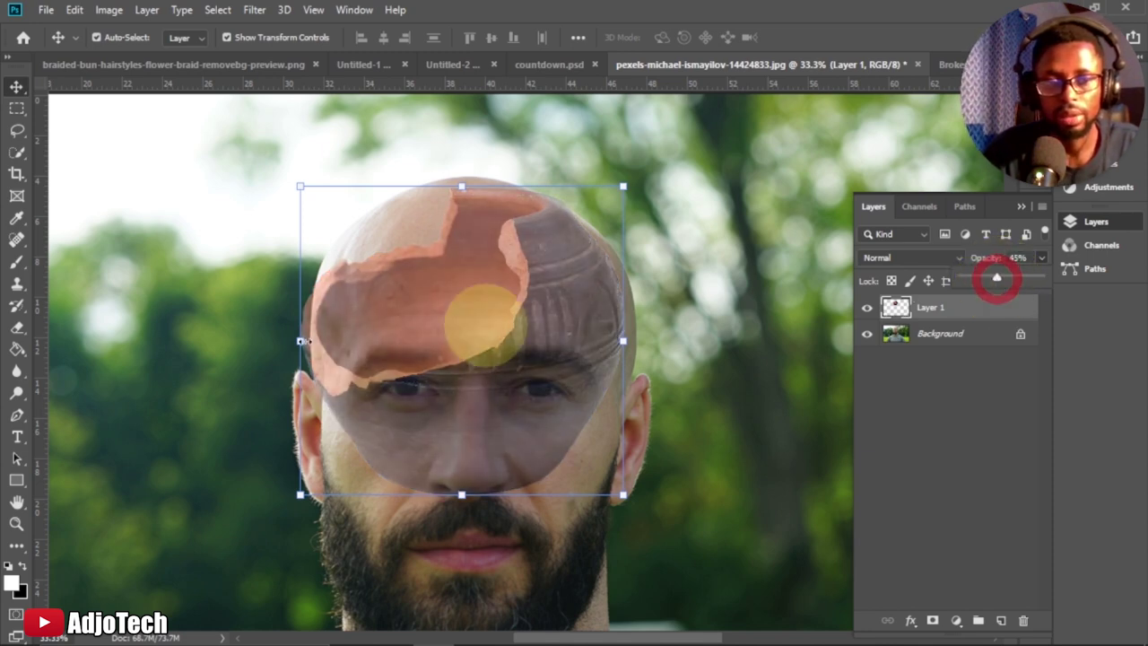
- Zoom in on the forehead, then move the tilted pot slightly smaller onto the skull
left_click(15, 525)
left_click(423, 376)
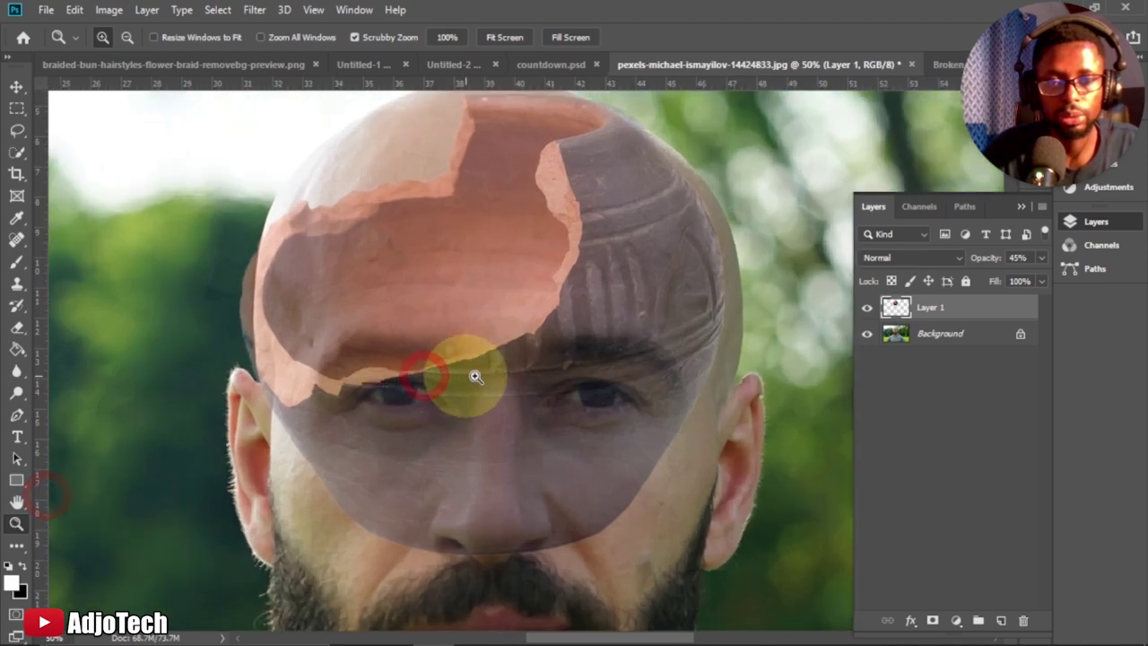
scroll(505, 368, "up", 1)
scroll(505, 367, "up", 1)
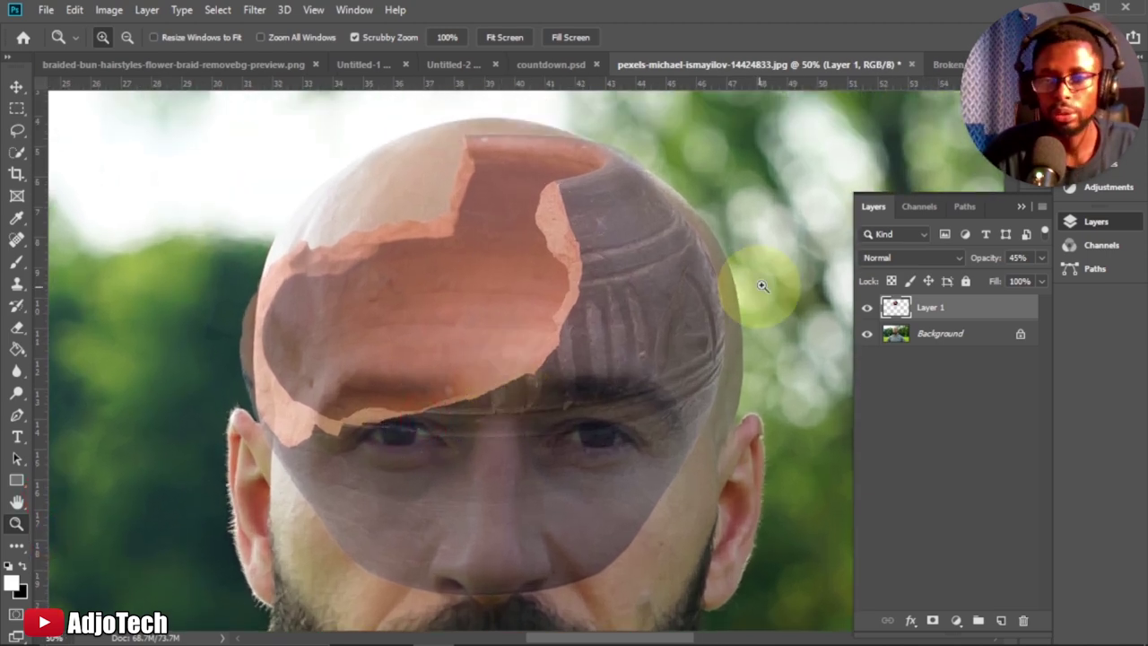
left_click(14, 84)
left_click_drag(587, 314, 645, 314)
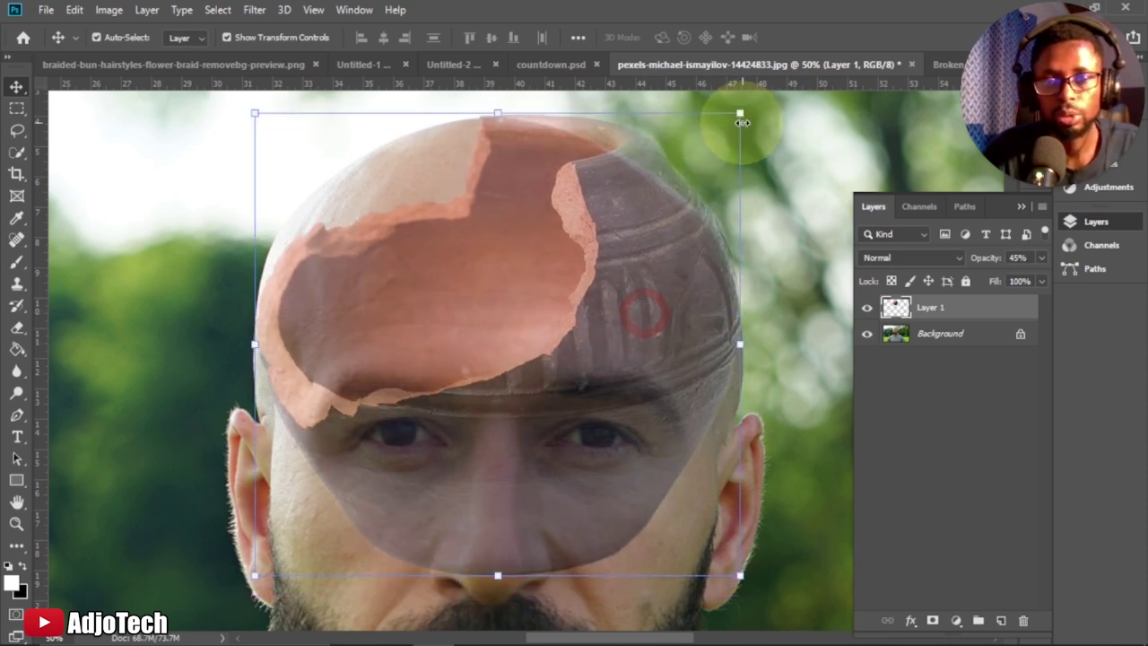
left_click_drag(741, 112, 756, 160)
left_click_drag(643, 323, 656, 302)
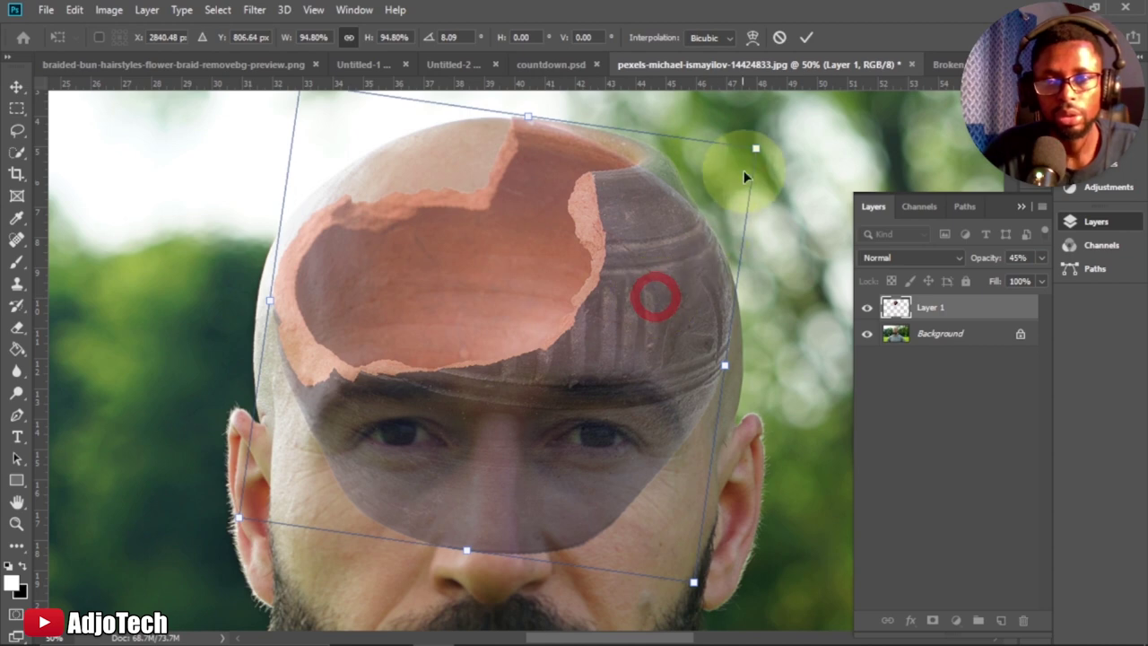
- Shrink the pot to about 90%, commit the transform, and target Layer 1's mask
left_click_drag(755, 151, 738, 180)
left_click_drag(667, 286, 676, 287)
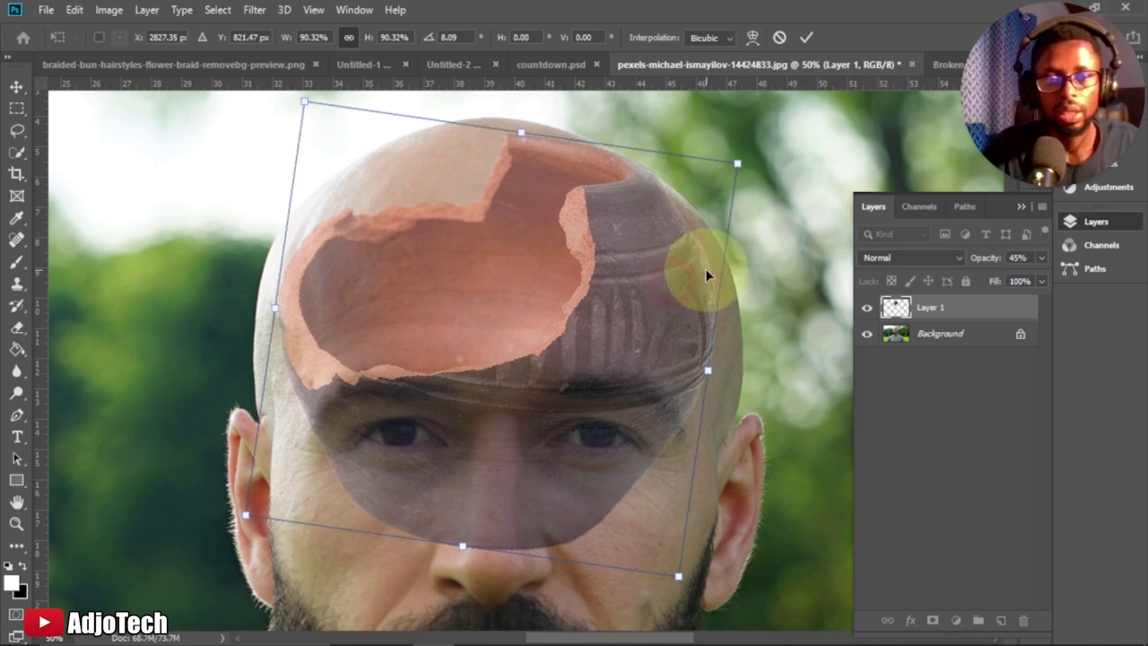
left_click(808, 38)
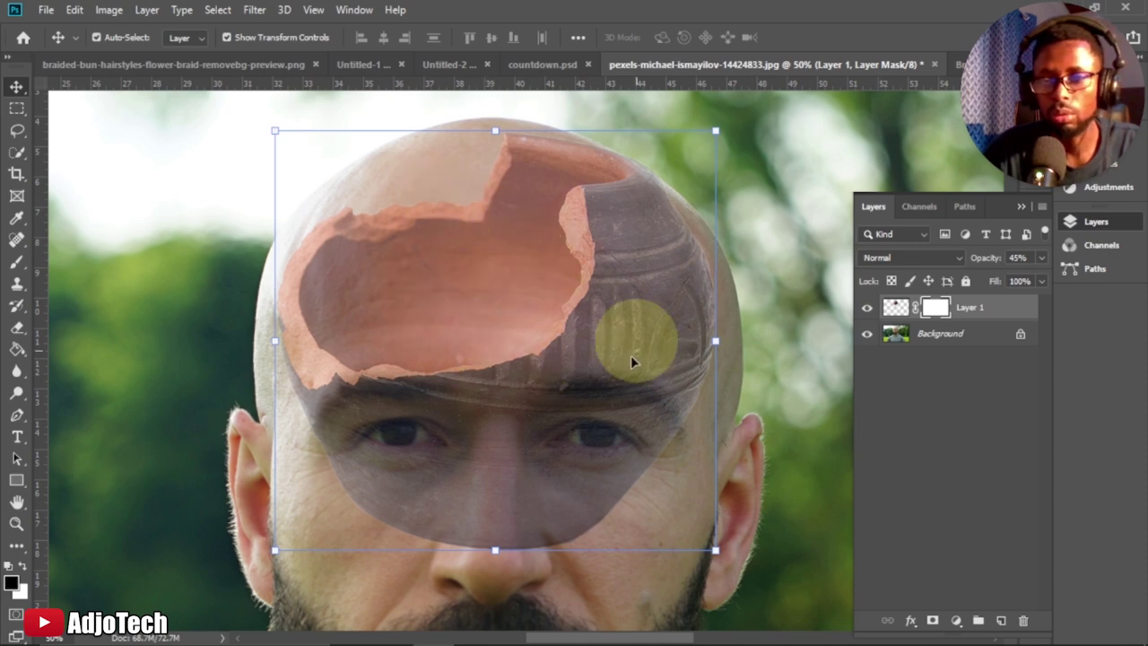
left_click(935, 309)
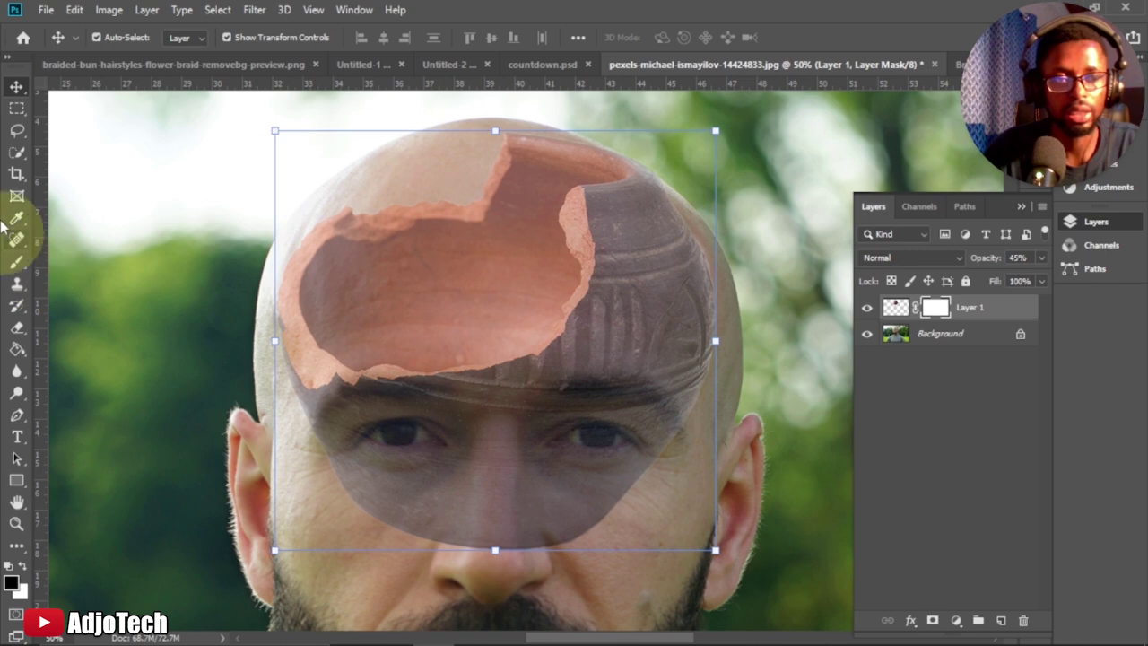
- Set the Brush Tool to a soft 337 px brush with 0% hardness
left_click(16, 268)
left_click(83, 263)
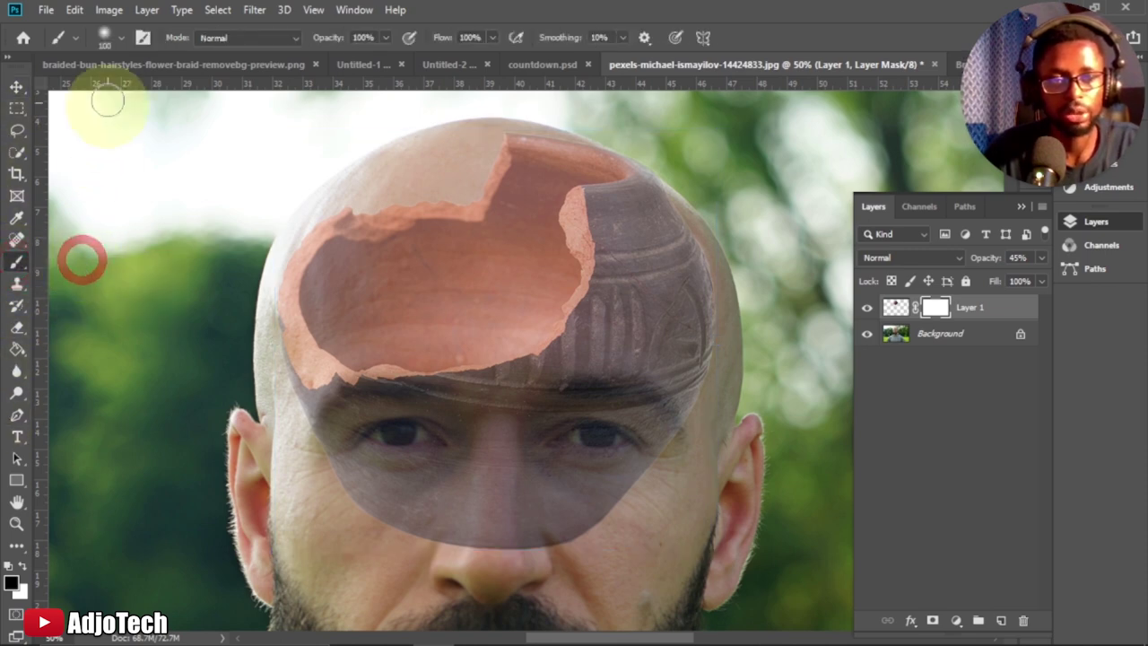
left_click(121, 38)
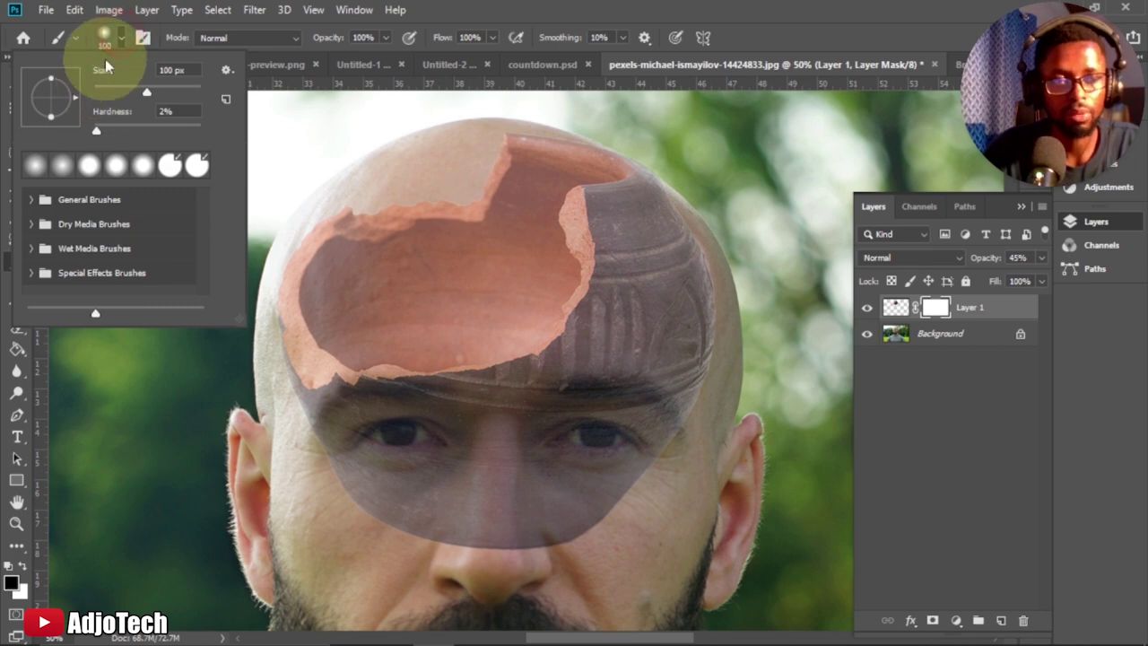
left_click(121, 38)
left_click(121, 38)
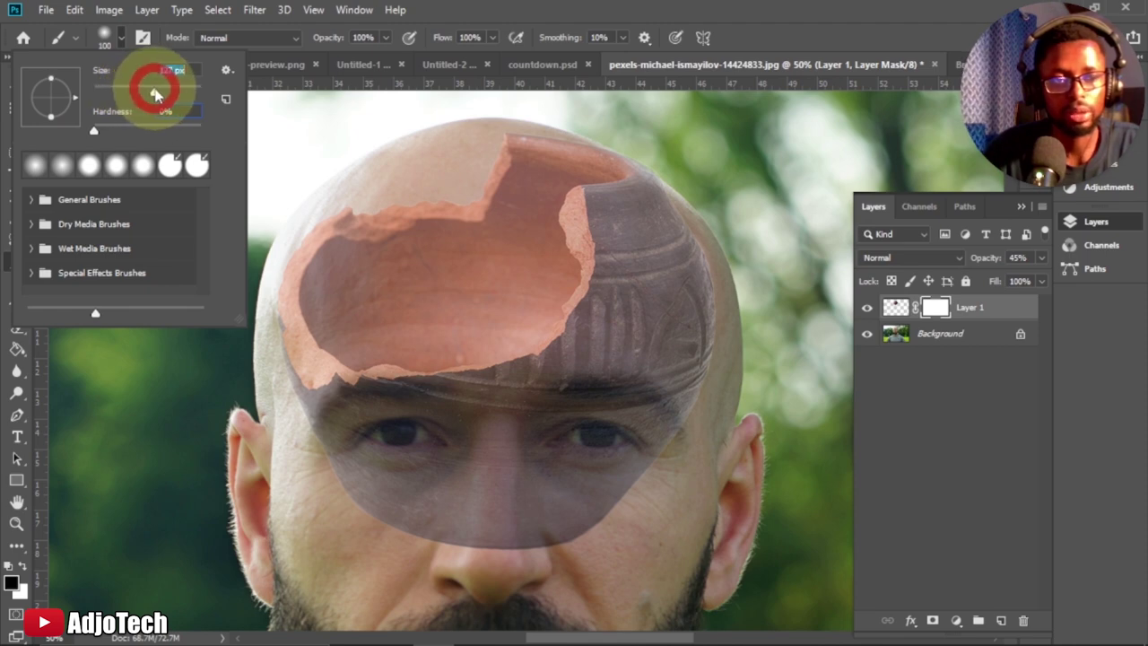
left_click_drag(147, 94, 168, 93)
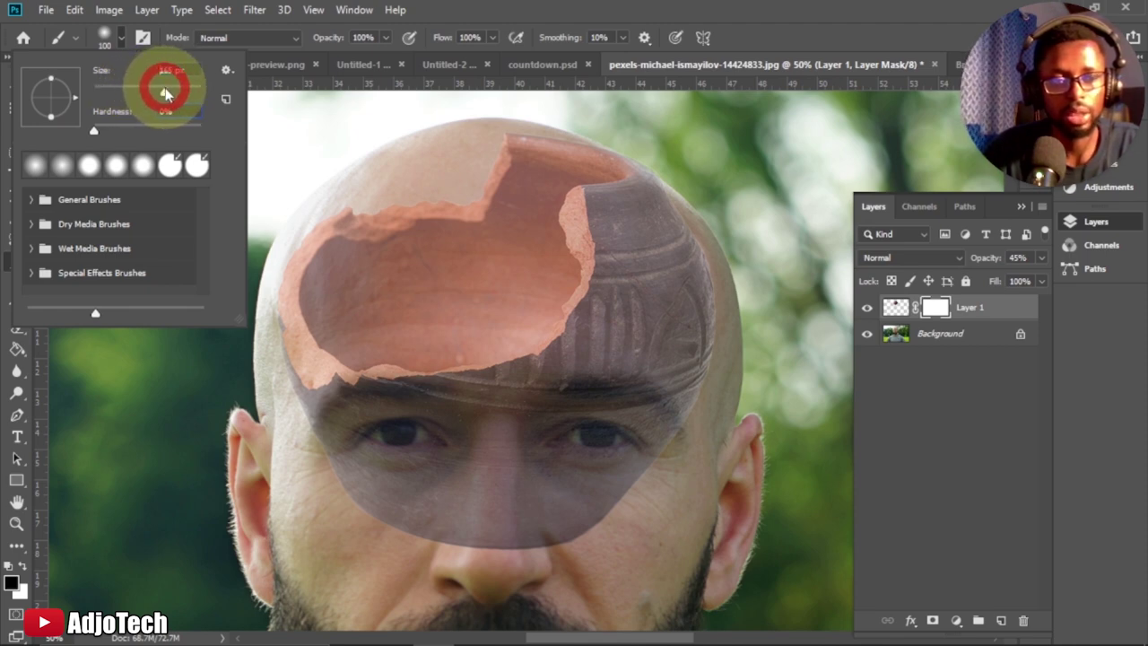
left_click(120, 36)
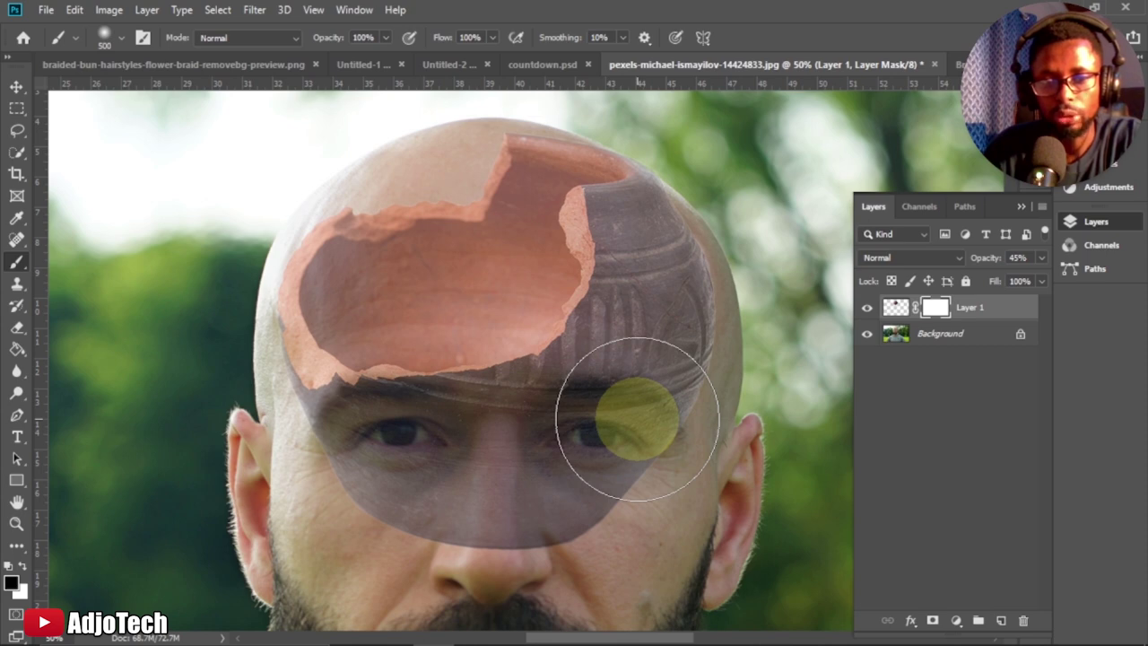
- Mask the pot off the eyes, lower face, dark right side, and brow to the left temple
mouse_move(637, 418)
left_mouse_down()
mouse_move(475, 499)
mouse_move(612, 509)
mouse_move(387, 534)
mouse_move(314, 508)
mouse_move(352, 487)
mouse_move(285, 437)
mouse_move(356, 455)
mouse_move(478, 454)
mouse_move(619, 428)
mouse_move(705, 373)
mouse_move(604, 487)
mouse_move(698, 374)
mouse_move(720, 306)
left_mouse_up()
mouse_move(722, 296)
left_mouse_down()
mouse_move(730, 235)
mouse_move(600, 390)
mouse_move(560, 415)
mouse_move(435, 449)
mouse_move(271, 455)
mouse_move(336, 469)
mouse_move(620, 435)
mouse_move(655, 393)
mouse_move(697, 204)
mouse_move(650, 298)
mouse_move(637, 359)
mouse_move(585, 442)
mouse_move(572, 438)
mouse_move(563, 475)
mouse_move(582, 496)
mouse_move(650, 206)
left_mouse_up()
key("bracketleft")
key("bracketleft")
key("bracketleft")
key("bracketleft")
key("bracketleft")
key("bracketleft")
key("bracketleft")
key("bracketleft")
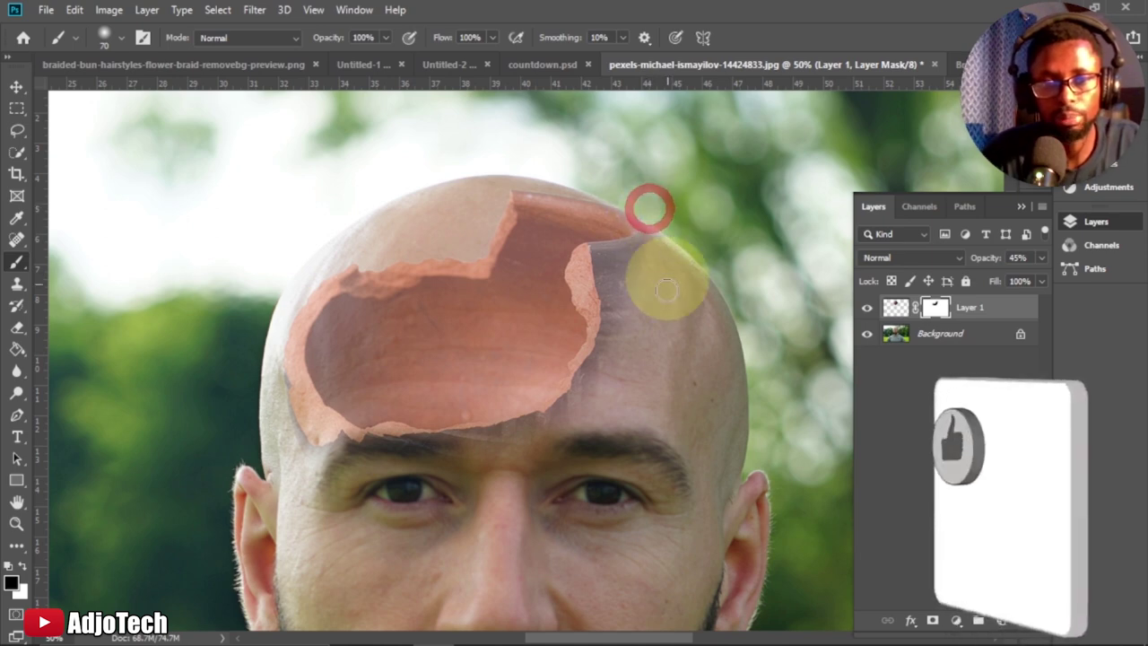
mouse_move(584, 487)
left_mouse_down()
mouse_move(293, 477)
mouse_move(316, 489)
mouse_move(326, 473)
mouse_move(284, 438)
mouse_move(325, 470)
mouse_move(450, 456)
mouse_move(344, 453)
mouse_move(335, 456)
mouse_move(468, 452)
mouse_move(391, 440)
mouse_move(344, 451)
mouse_move(323, 459)
mouse_move(507, 437)
mouse_move(555, 420)
mouse_move(575, 409)
mouse_move(605, 356)
mouse_move(655, 227)
mouse_move(594, 250)
mouse_move(613, 346)
mouse_move(614, 270)
mouse_move(639, 257)
left_mouse_up()
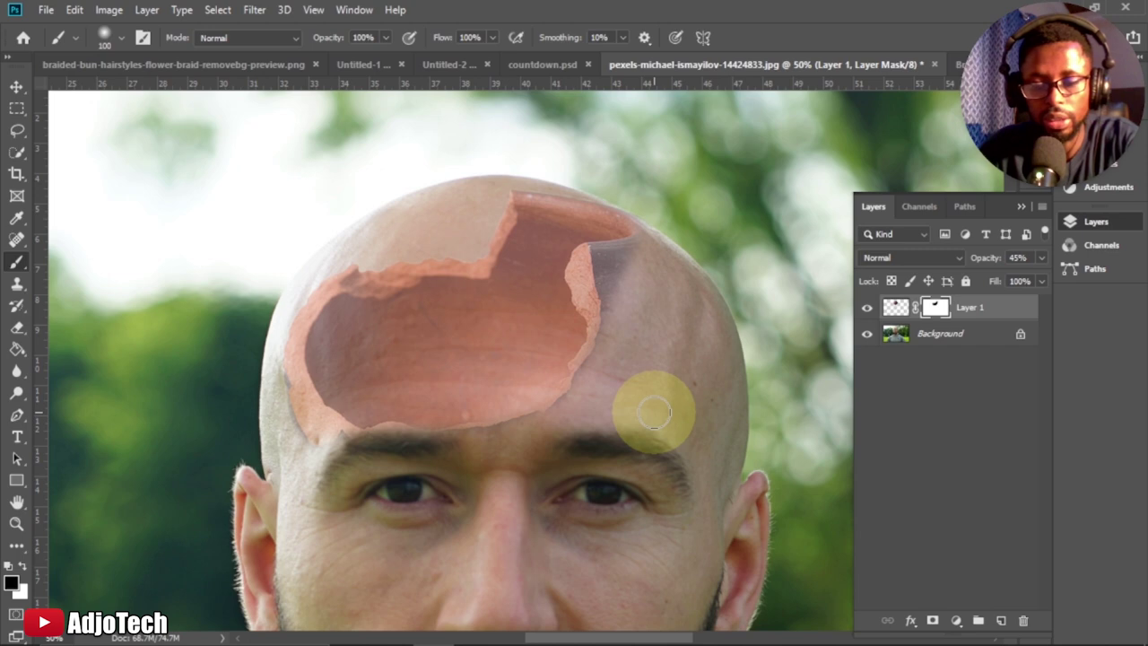
key("bracketright")
key("bracketright")
- Mask the pot from the top of the head, beside the opening, and the left side above the ear
mouse_move(662, 235)
left_mouse_down()
mouse_move(521, 172)
mouse_move(554, 184)
mouse_move(455, 191)
mouse_move(505, 186)
mouse_move(487, 207)
mouse_move(396, 222)
left_mouse_up()
left_click(645, 224)
mouse_move(644, 224)
left_mouse_down()
mouse_move(612, 246)
mouse_move(597, 290)
mouse_move(602, 349)
mouse_move(628, 409)
left_mouse_up()
left_click(599, 260)
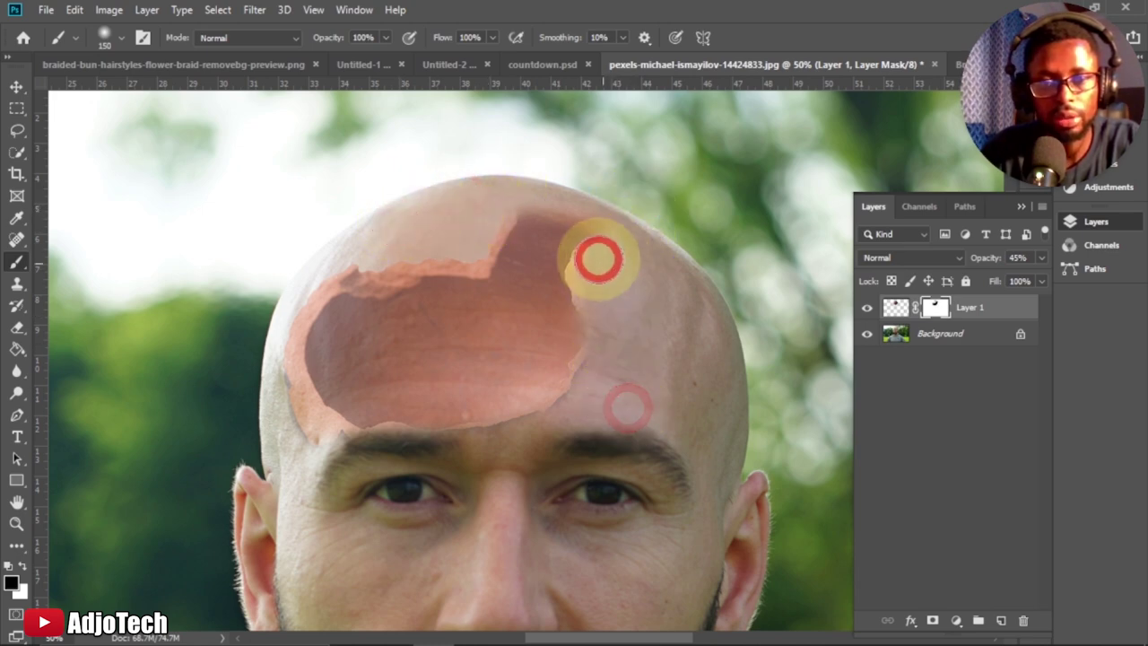
left_click(612, 377)
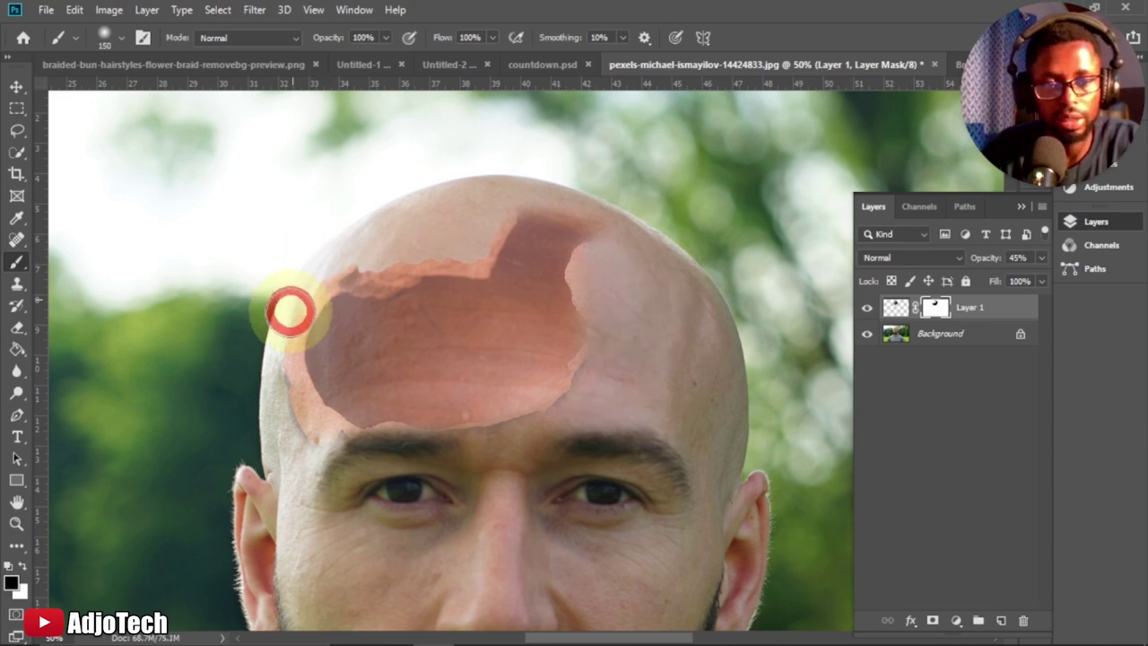
left_click_drag(283, 335, 273, 384)
mouse_move(269, 424)
left_mouse_down()
mouse_move(261, 403)
mouse_move(309, 456)
left_mouse_up()
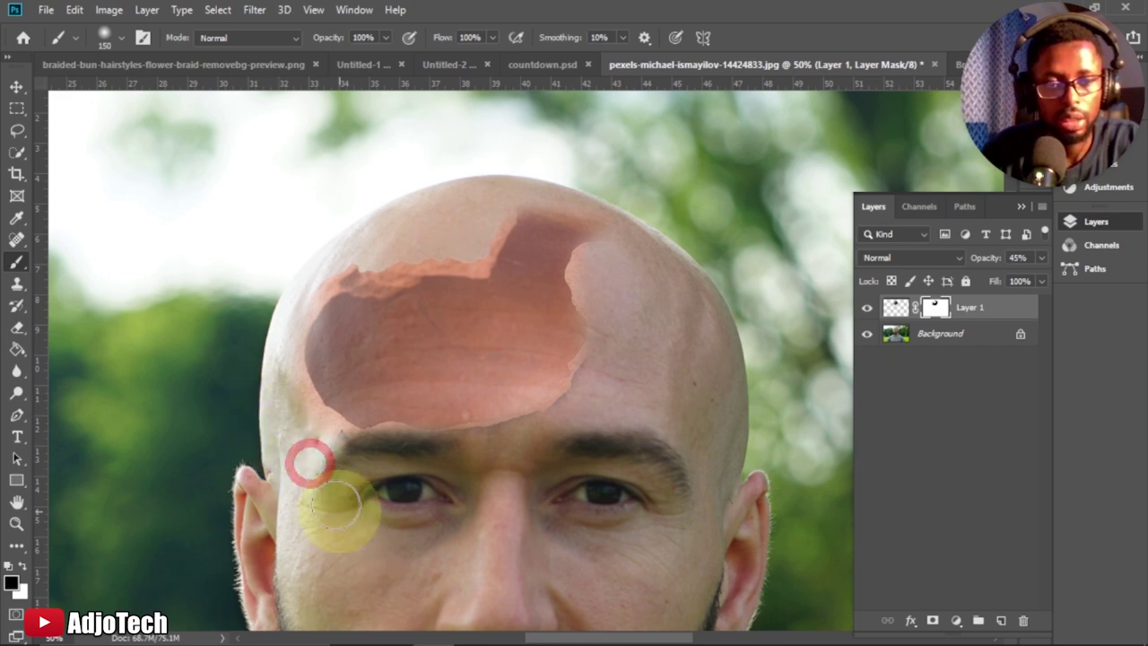
left_click(551, 406)
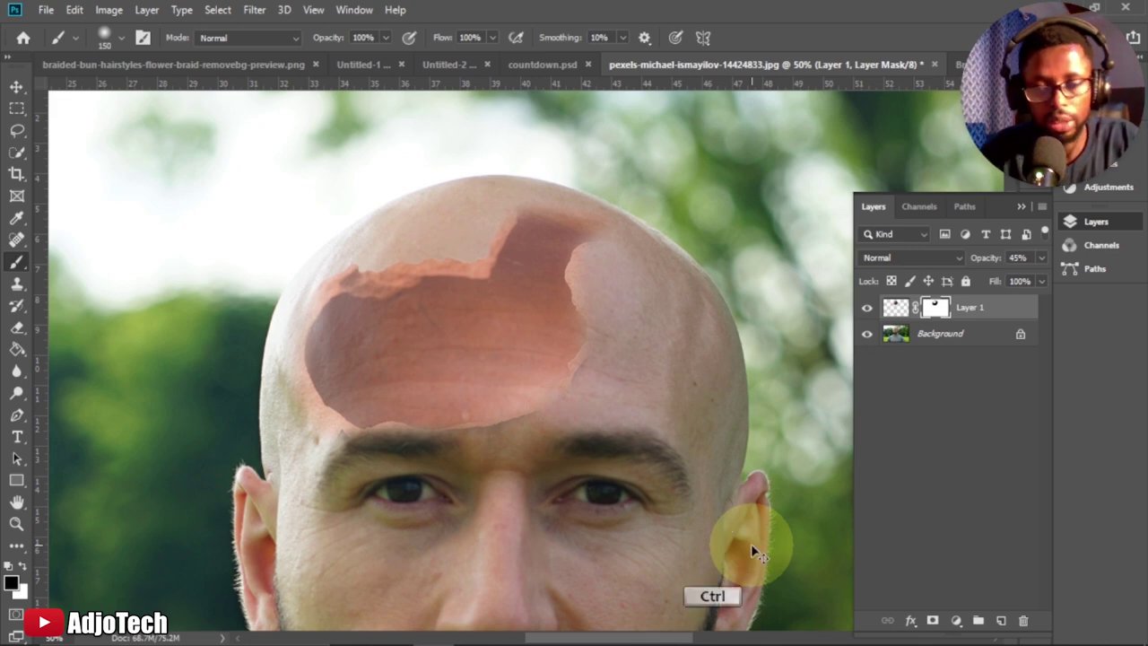
left_click(1041, 261)
- Check the pot at full opacity, return it to 45%, and widen the hole's right edge
left_click_drag(996, 278, 1041, 279)
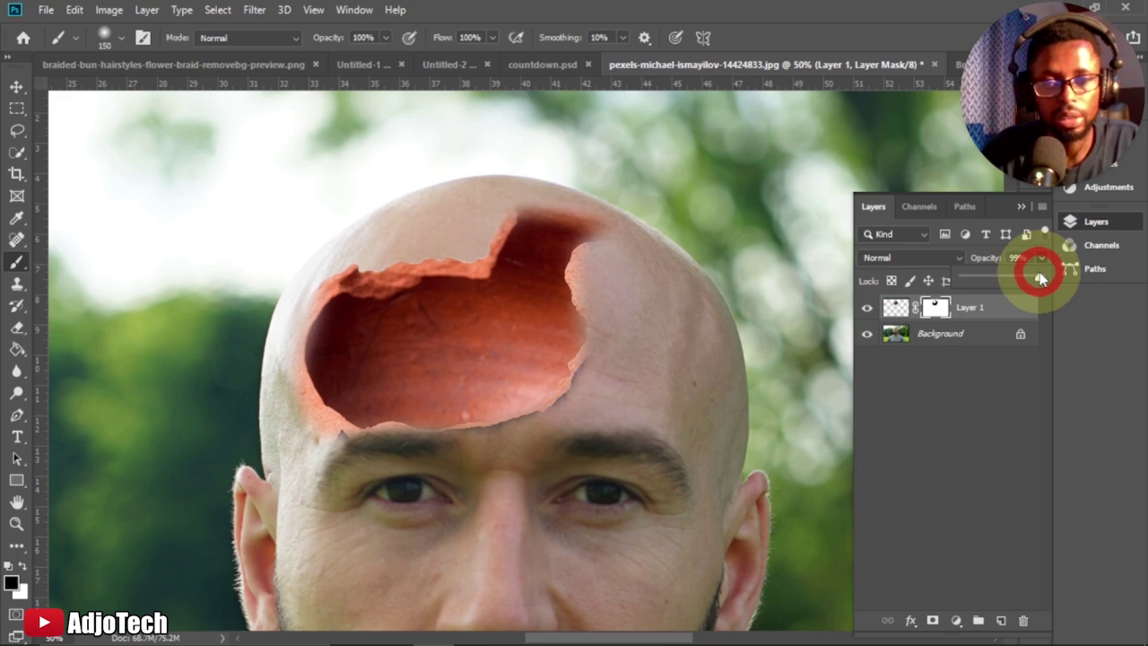
left_click_drag(1041, 279, 993, 278)
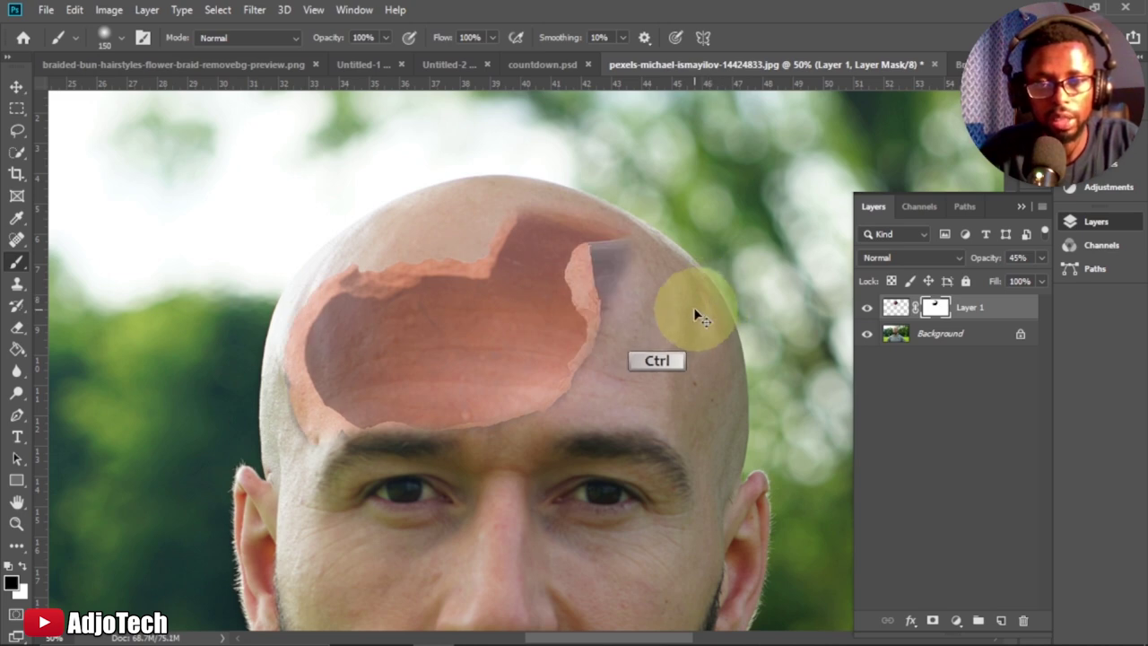
left_click_drag(617, 268, 638, 280)
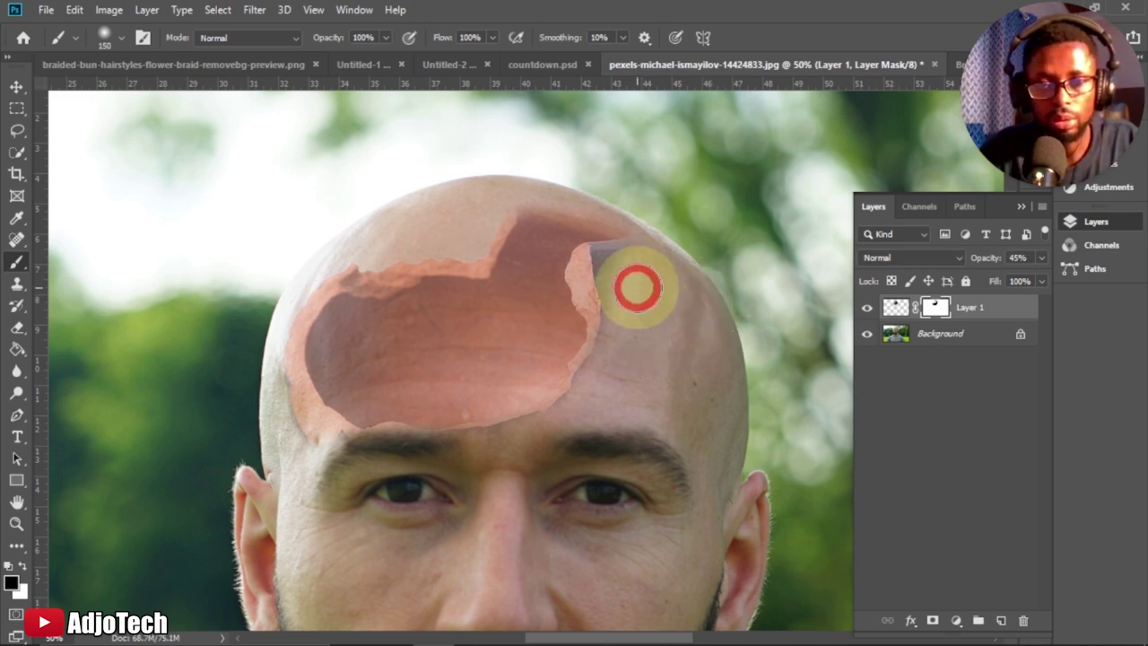
mouse_move(616, 260)
left_mouse_down()
mouse_move(622, 343)
mouse_move(631, 290)
mouse_move(661, 274)
left_mouse_up()
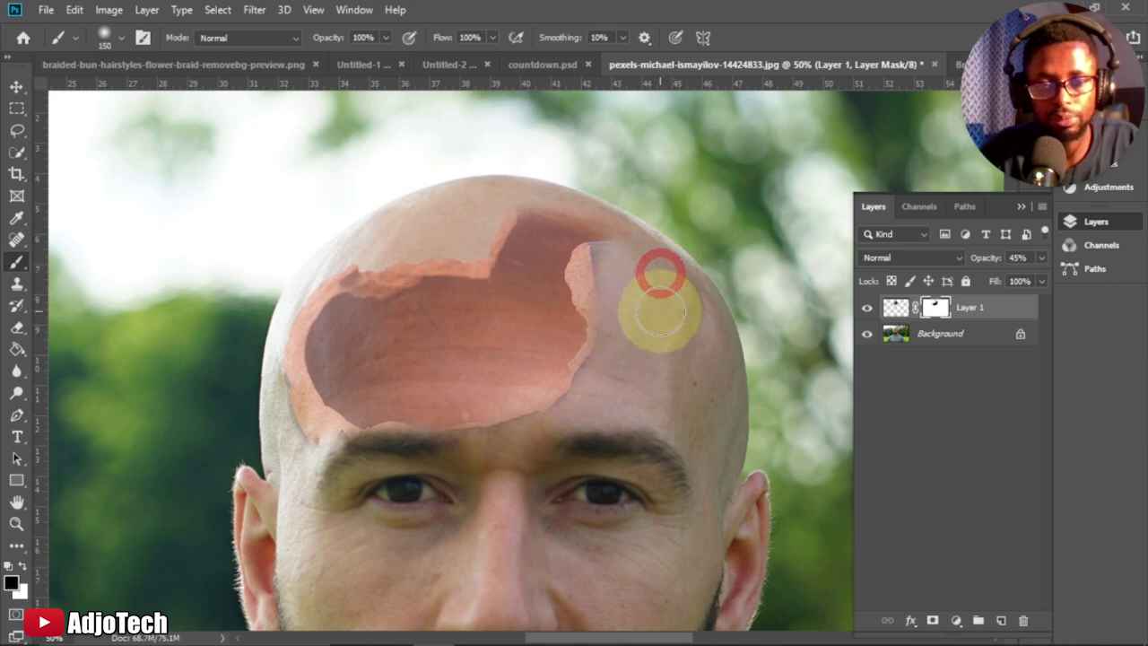
- Touch up the mask along the hole's right edge, left hairline, left temple and brow centre
left_click(633, 349)
mouse_move(602, 258)
left_mouse_down()
mouse_move(625, 316)
mouse_move(621, 290)
mouse_move(638, 271)
mouse_move(600, 374)
mouse_move(530, 459)
mouse_move(347, 473)
mouse_move(296, 442)
left_mouse_up()
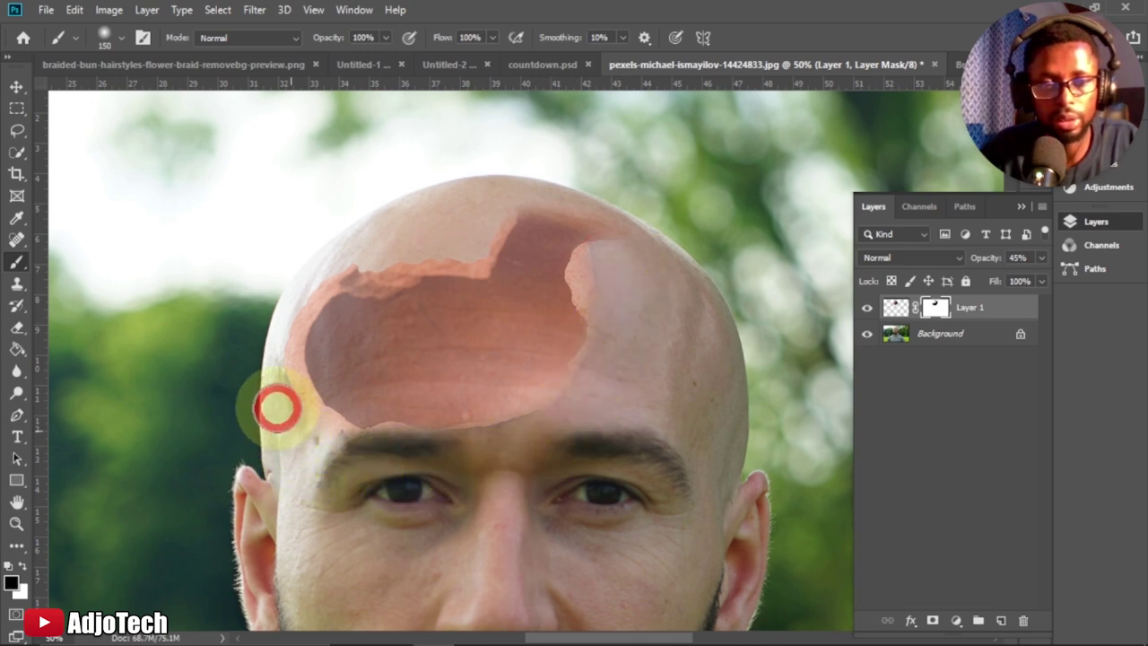
left_click(290, 353)
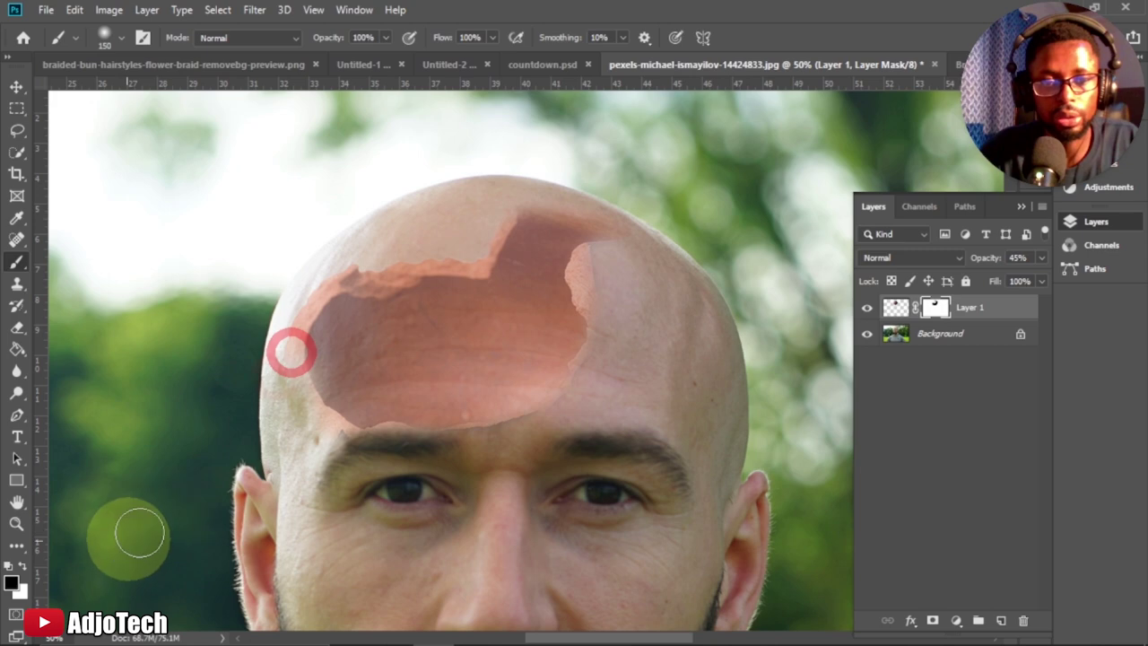
left_click(287, 457)
left_click(500, 453)
scroll(487, 469, "down", 3)
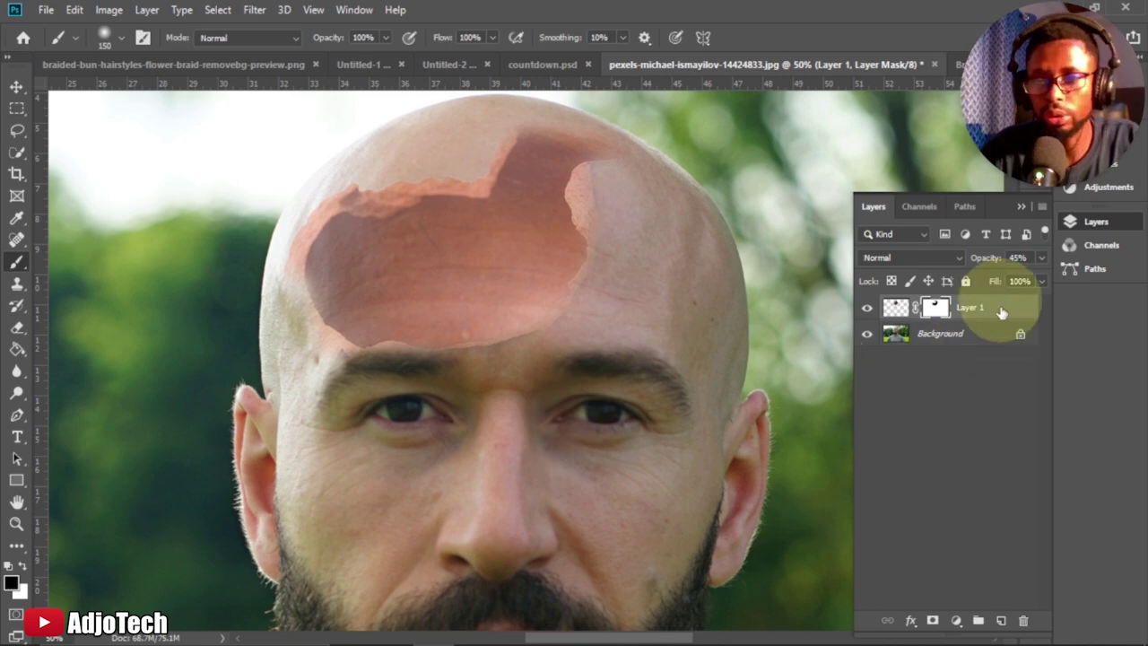
left_click_drag(1002, 283, 1050, 276)
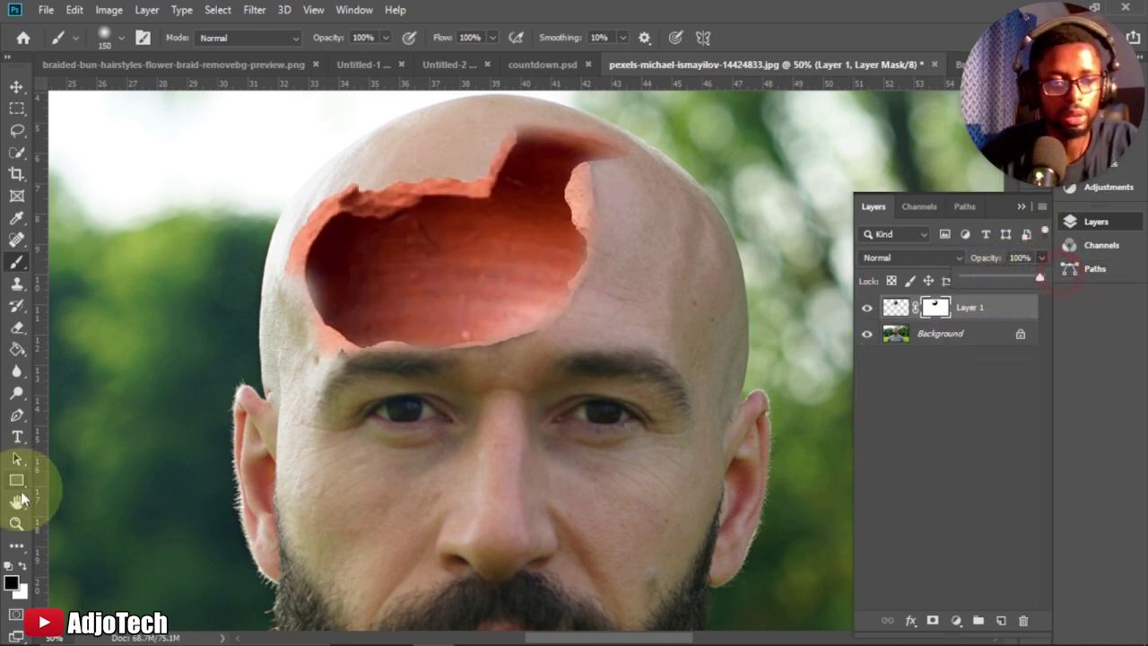
left_click(16, 524)
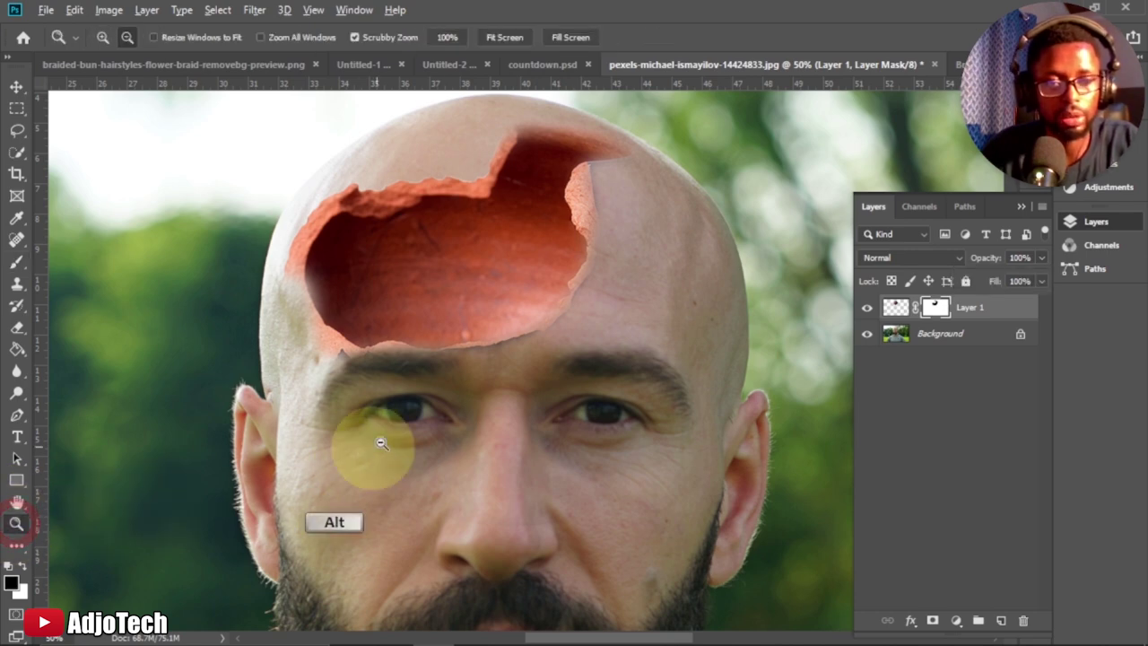
left_click(460, 381, "alt")
left_click(460, 380, "alt")
left_click(459, 381, "alt")
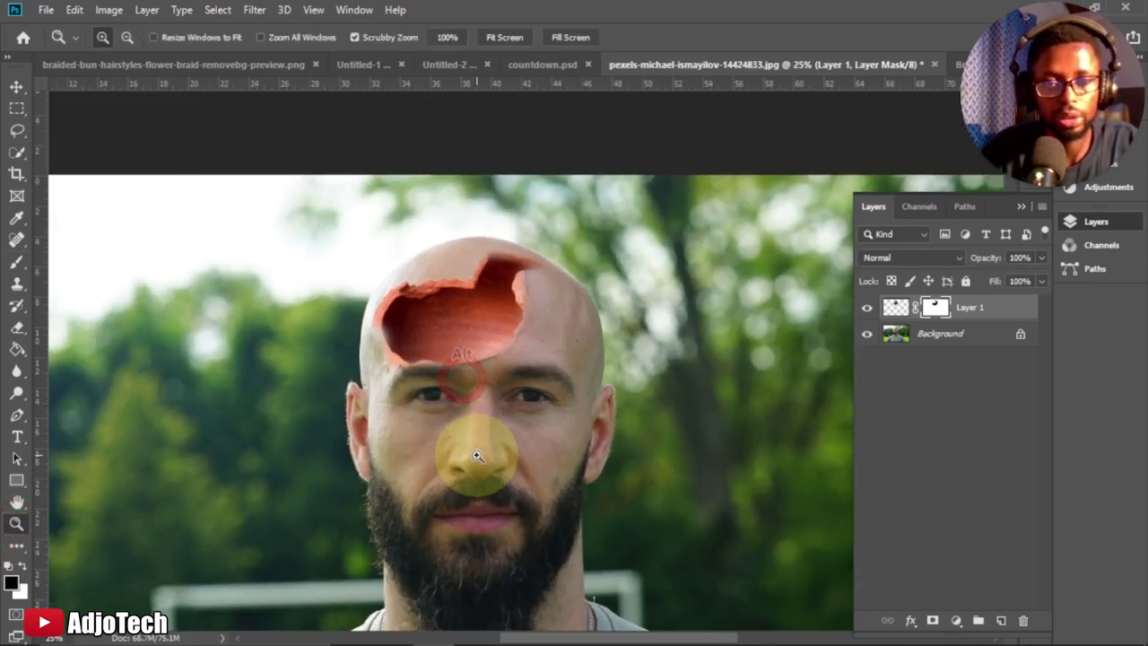
scroll(476, 440, "down", 1)
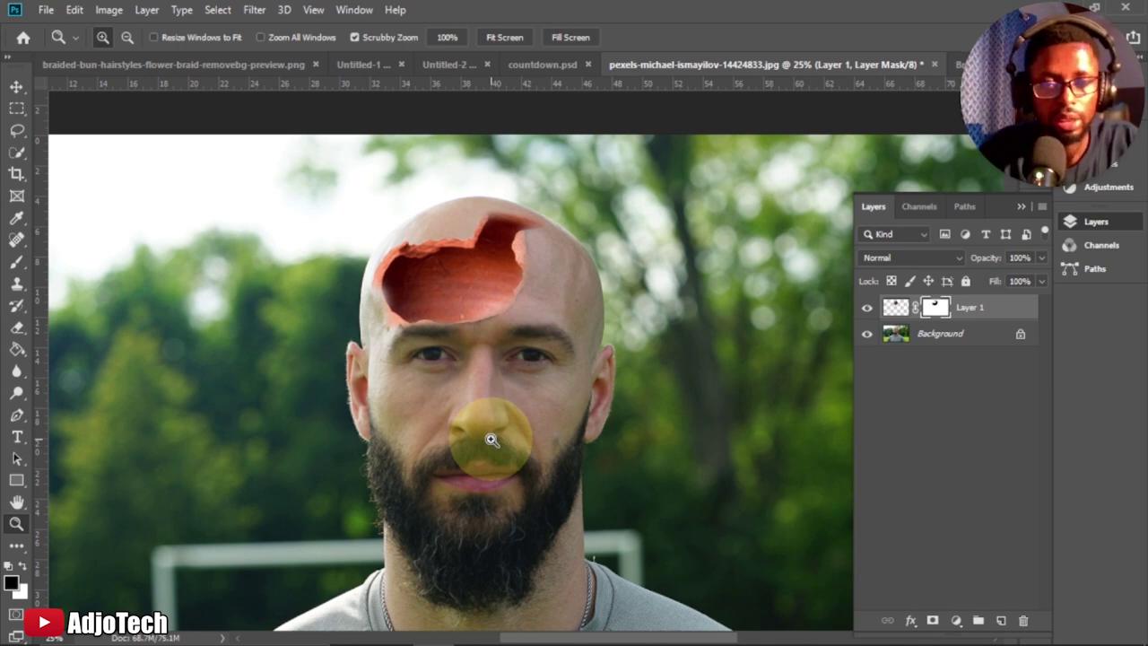
key("4")
key("5")
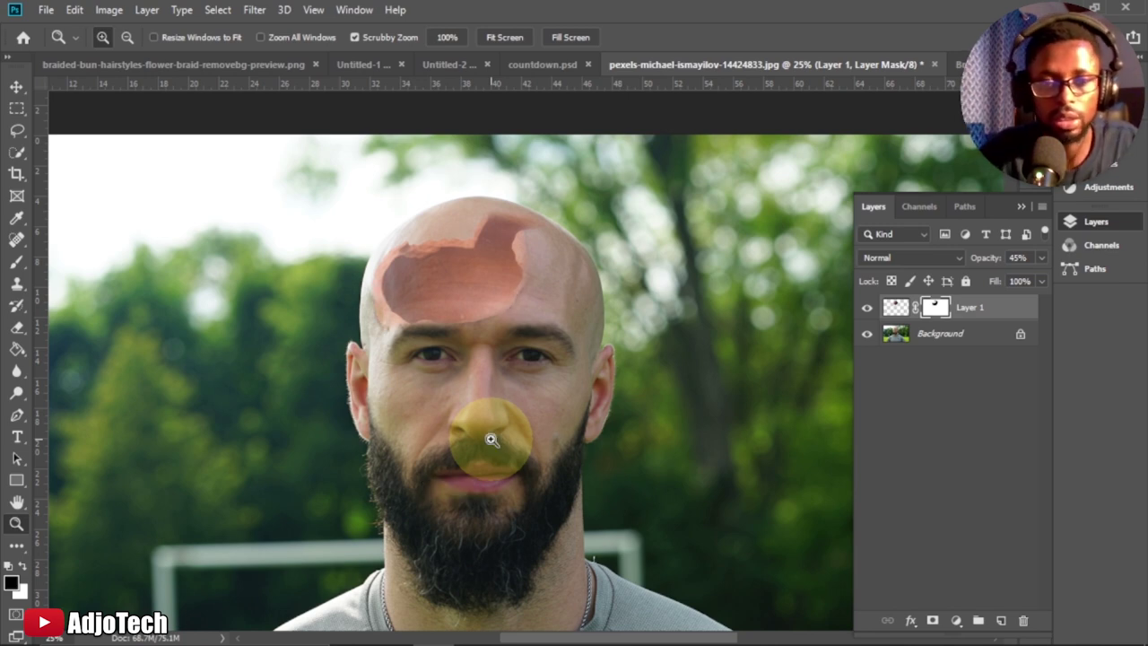
left_click(444, 352)
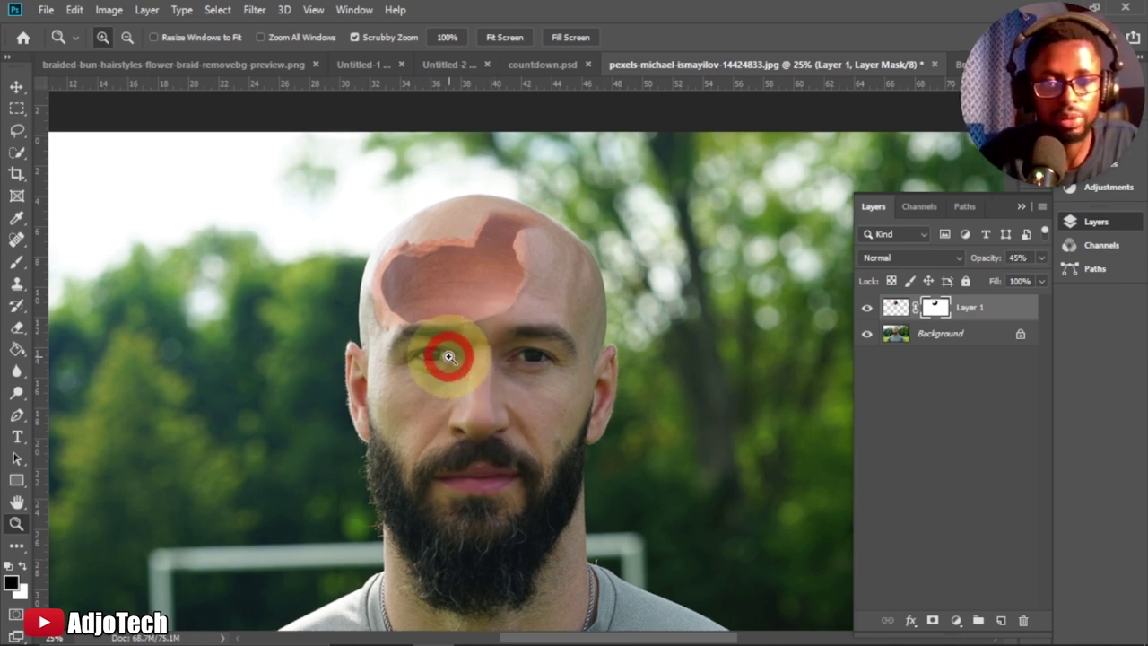
left_click(449, 355)
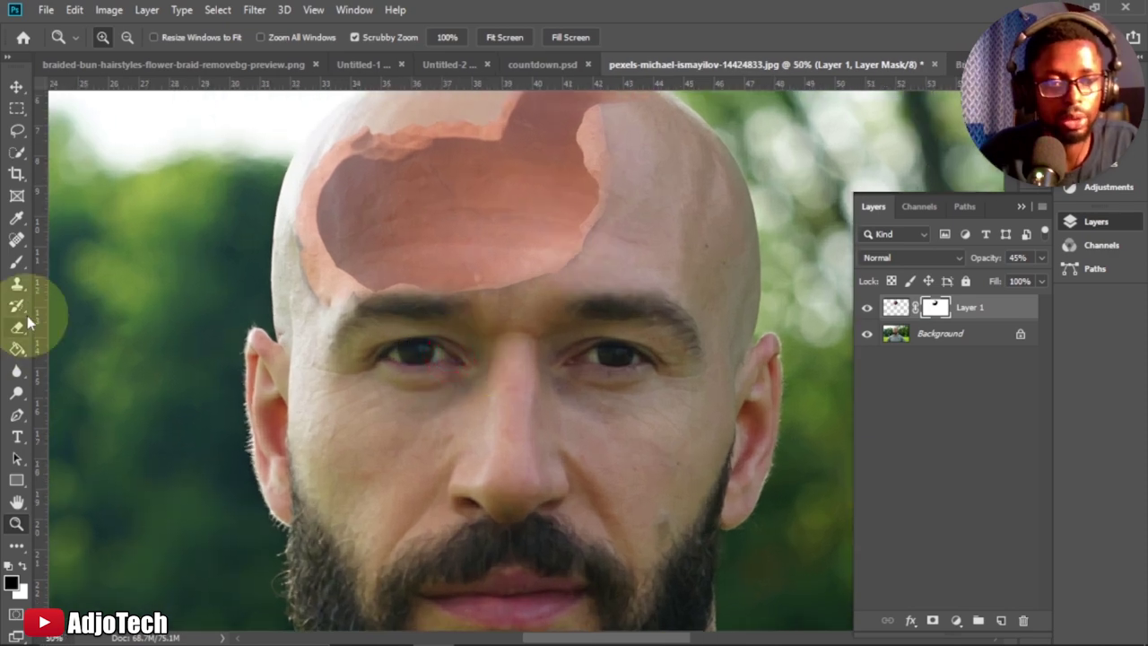
- Paint the mask with a 60 px brush to hide the orange right-forehead patch and left forehead edge
left_click(17, 261)
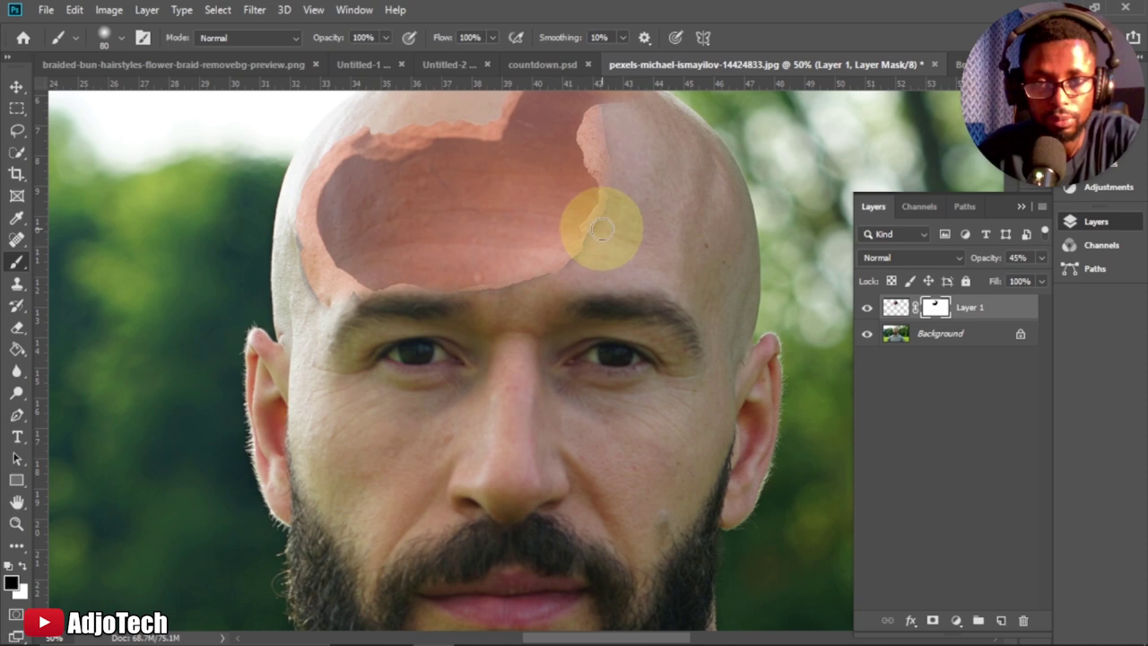
key("bracketleft")
key("bracketleft")
mouse_move(607, 111)
left_mouse_down()
mouse_move(605, 209)
mouse_move(562, 270)
mouse_move(409, 303)
mouse_move(343, 299)
left_mouse_up()
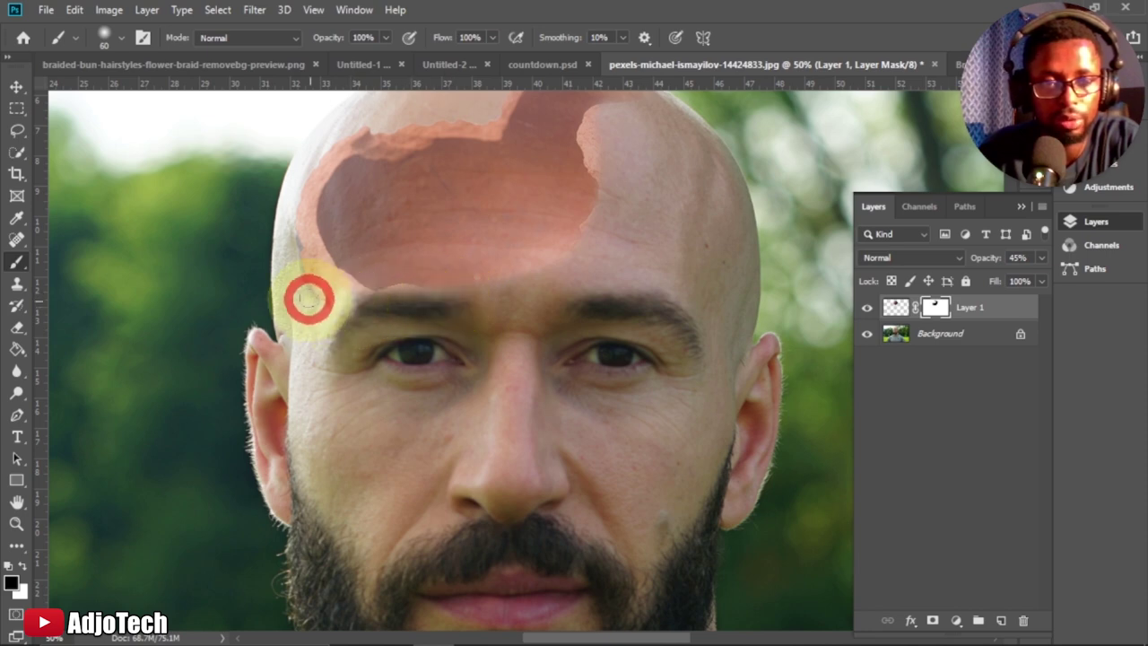
mouse_move(292, 234)
left_mouse_down()
mouse_move(290, 285)
mouse_move(308, 298)
mouse_move(287, 221)
left_mouse_up()
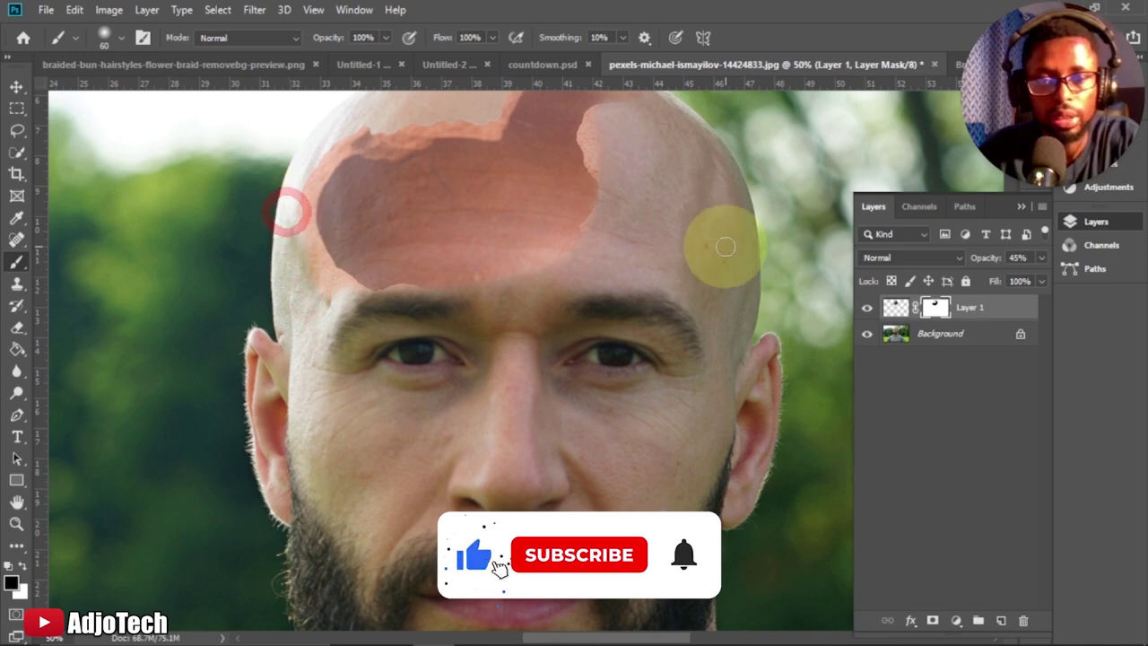
left_click_drag(653, 263, 599, 346)
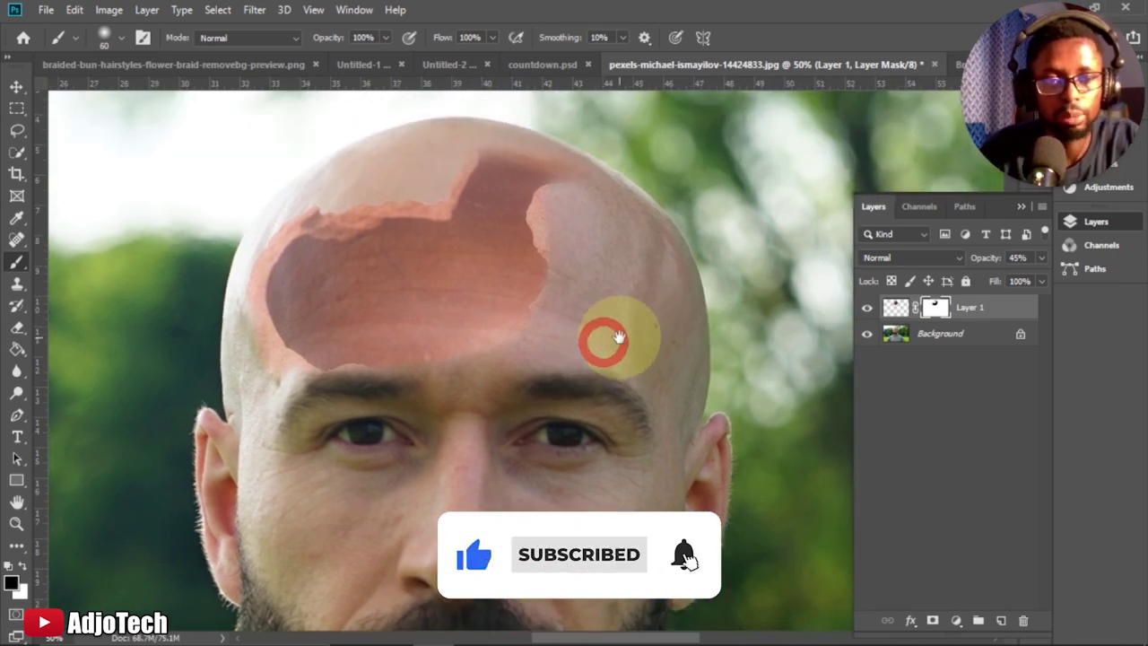
left_click(1041, 257)
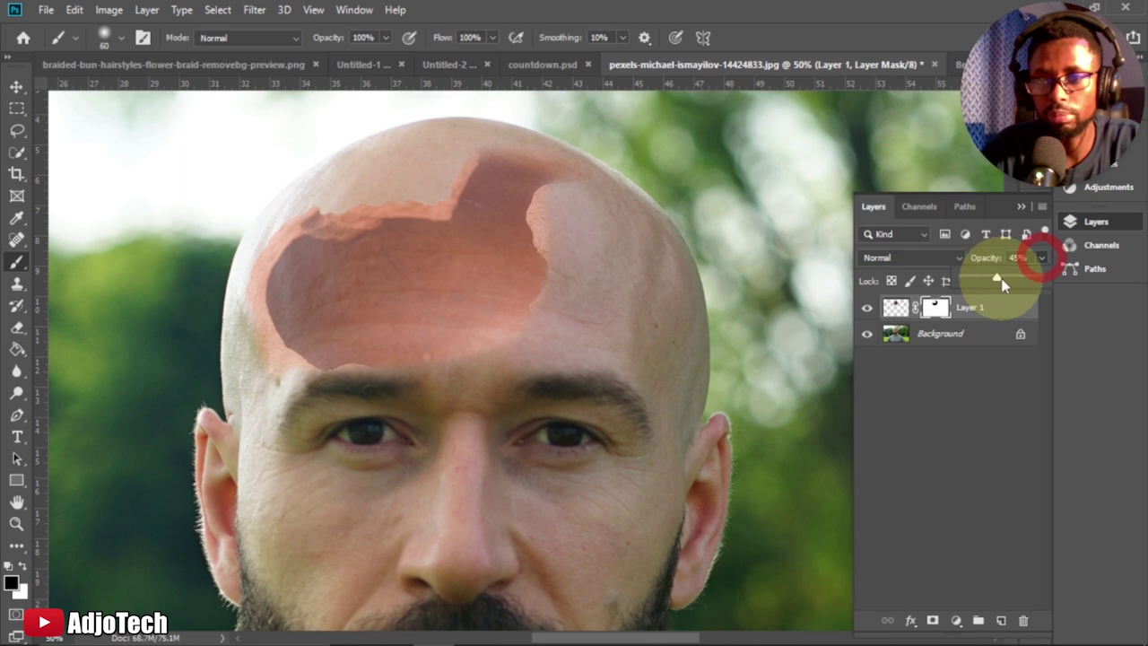